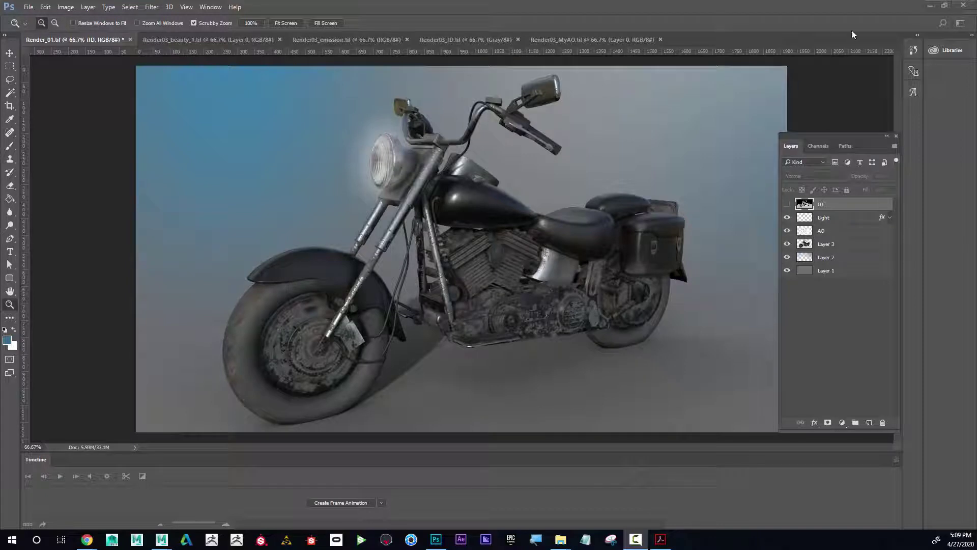
Step: Switch to Maya and set the render file name prefix to Turntable/Motorcycle_<RenderPass>
click(929, 8)
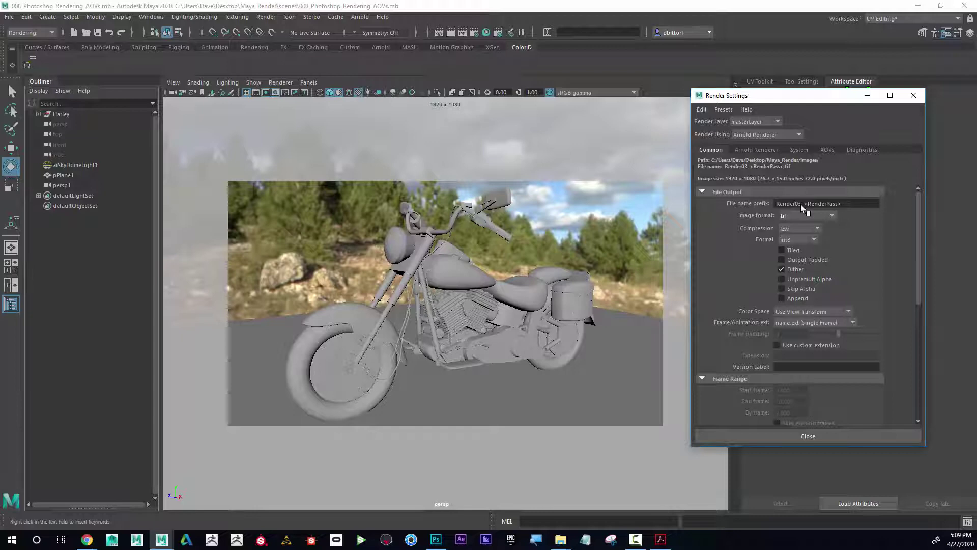
drag(801, 204, 775, 204)
text(Motorc)
text(ycle)
text(urntable)
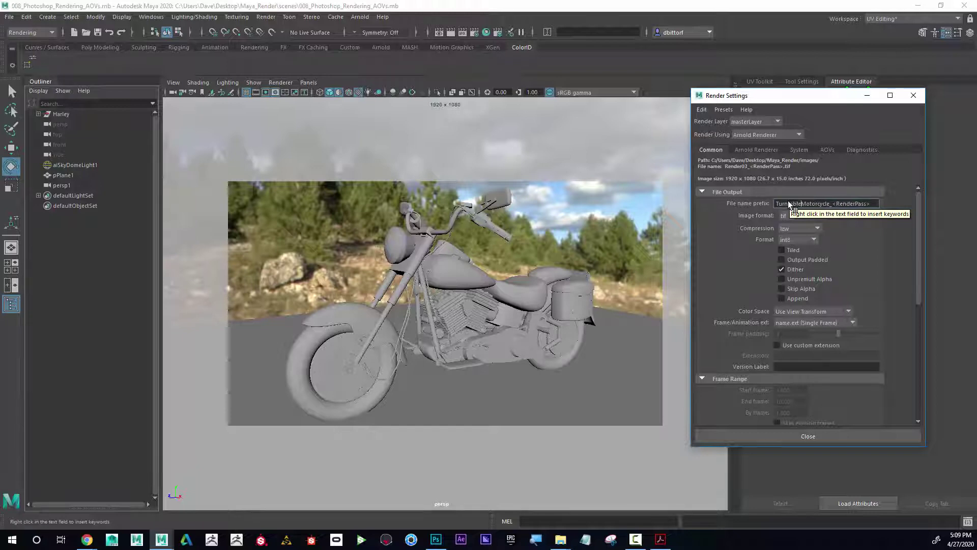
text(/)
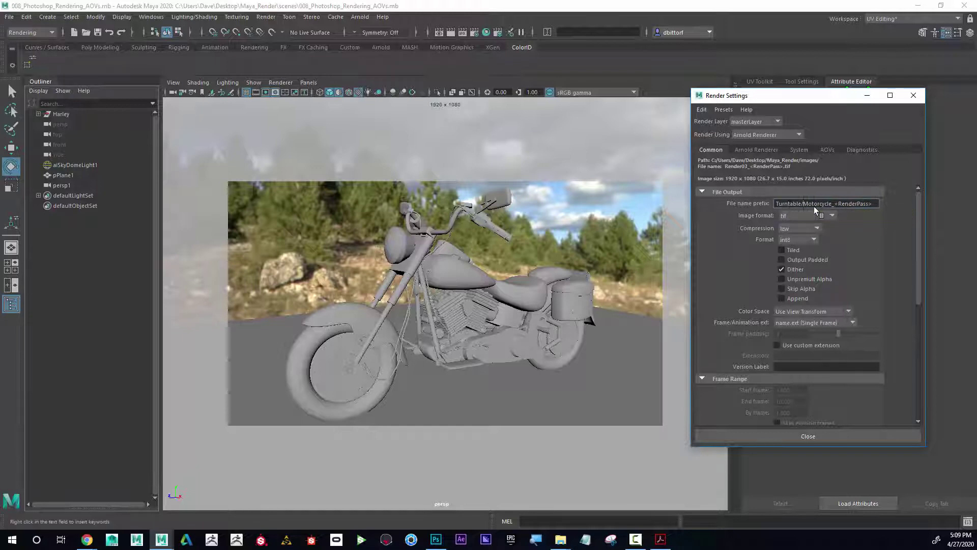
key(Return)
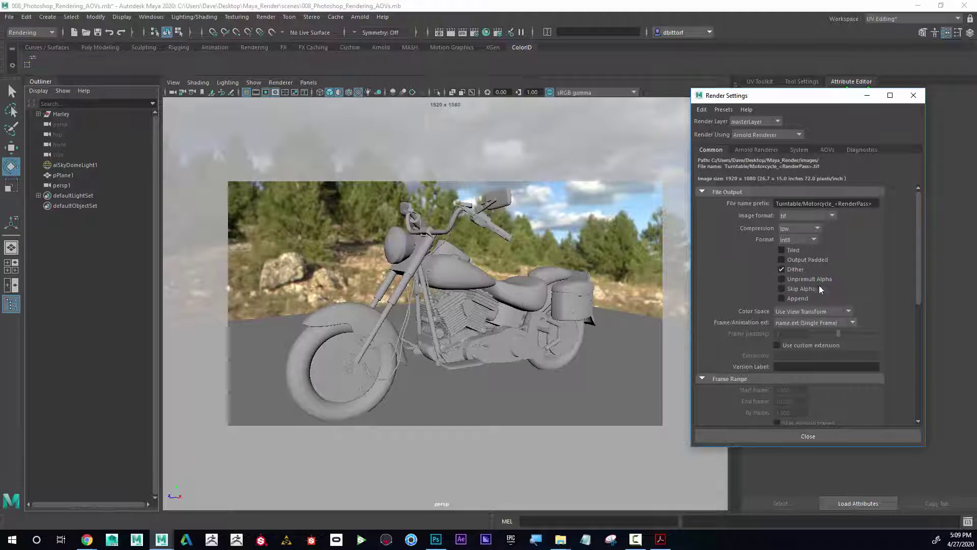
Step: Set the render output's frame/animation extension to name_#.ext
scroll(835, 258, down, 3)
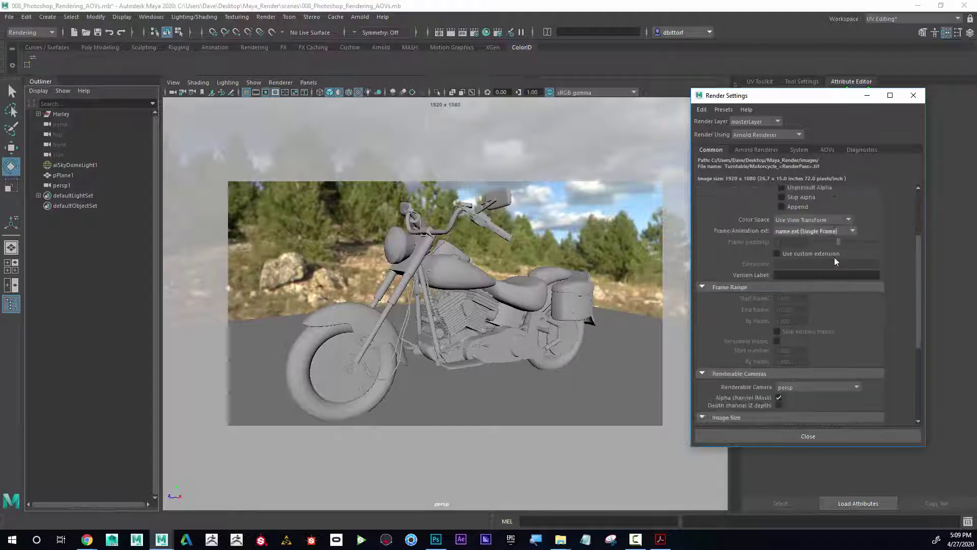
click(825, 232)
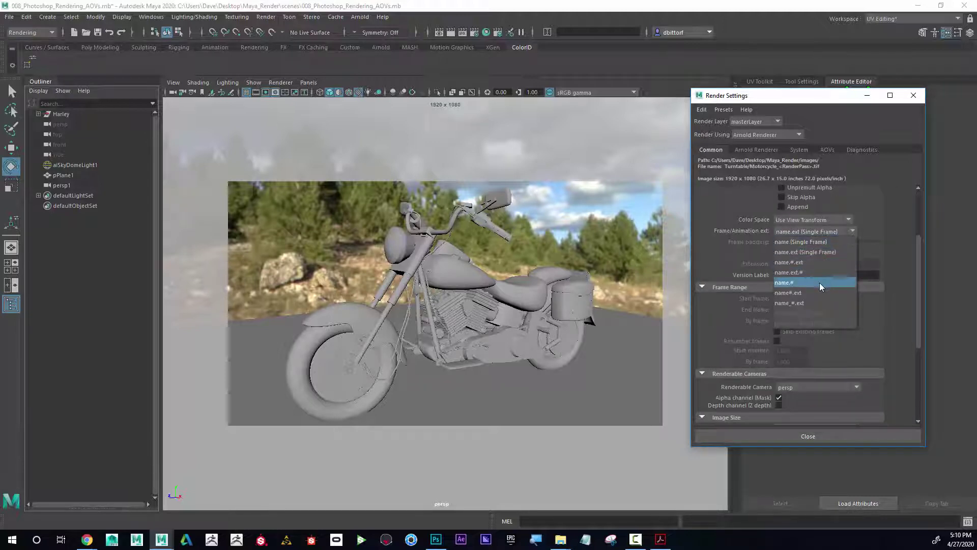
click(796, 303)
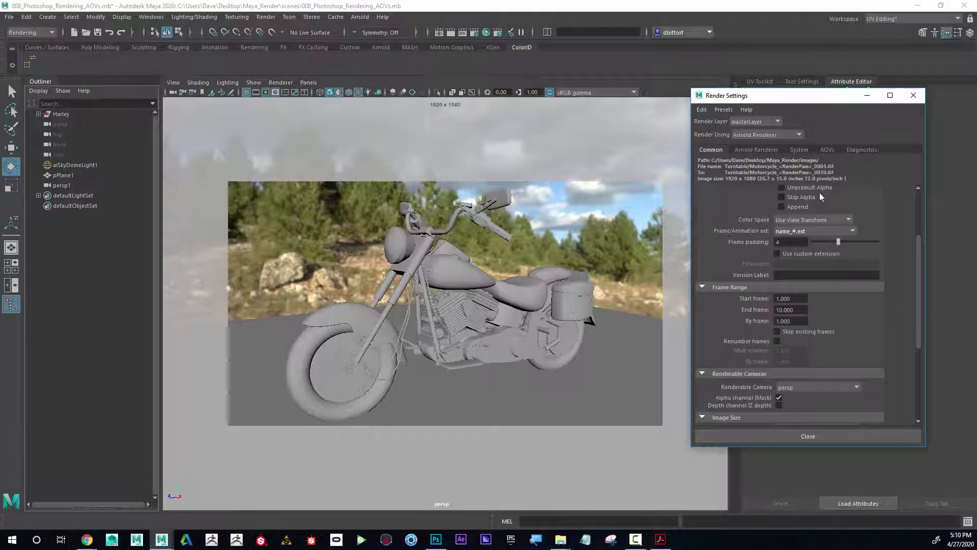
Step: Set the render's end frame to 72 and review the camera, image size and file output settings
drag(797, 310, 767, 308)
text(72)
key(Return)
scroll(836, 315, up, 3)
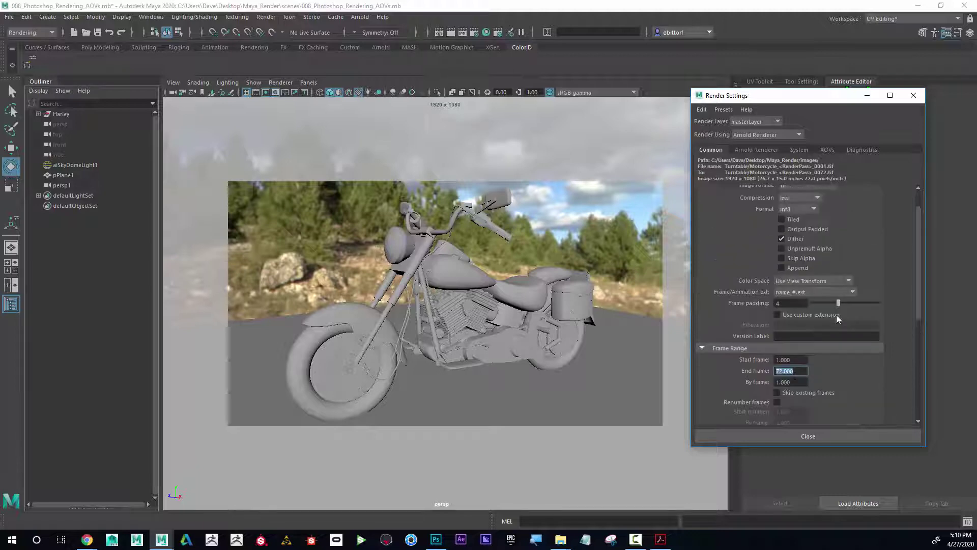
scroll(836, 314, down, 2)
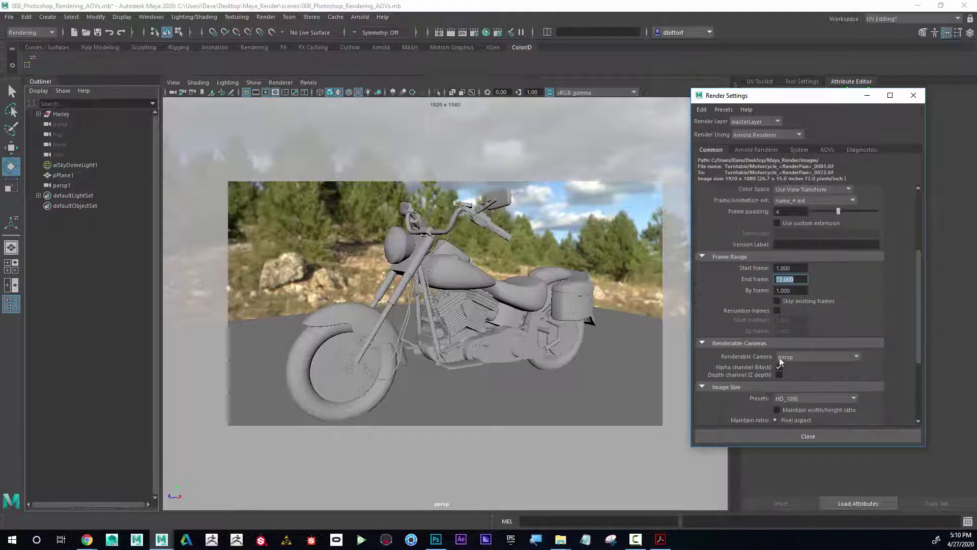
scroll(833, 343, down, 3)
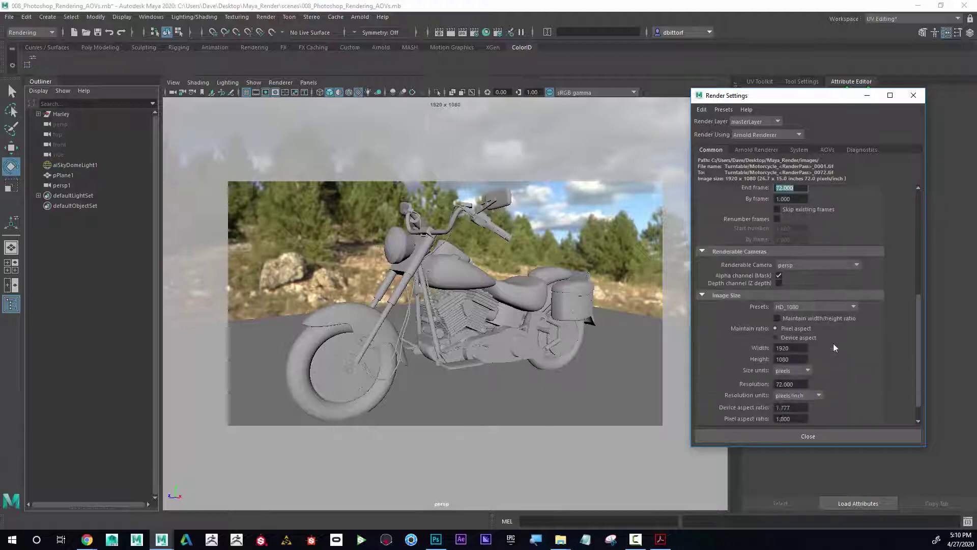
scroll(854, 368, up, 7)
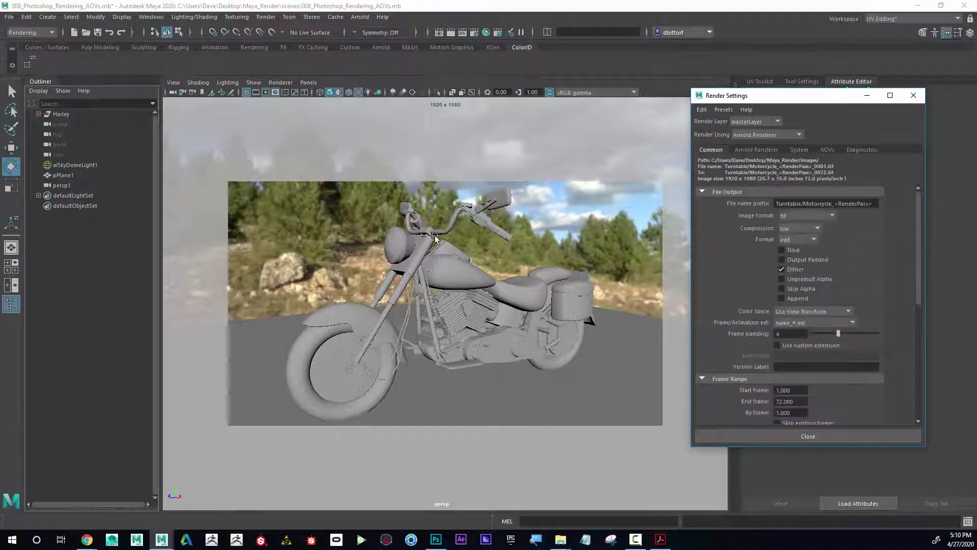
Step: Select the Harley group, switch to the Maya Classic workspace and close the UV Editor
click(61, 114)
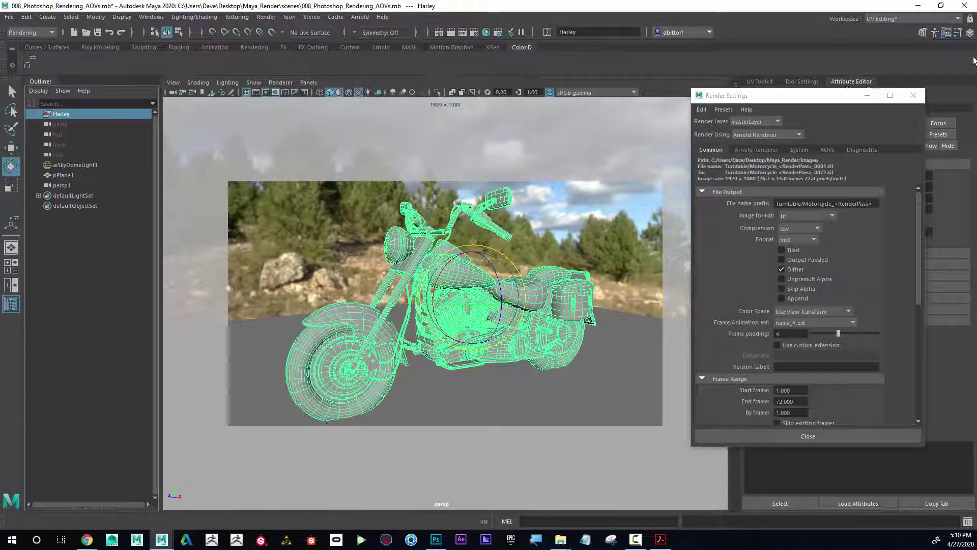
click(891, 19)
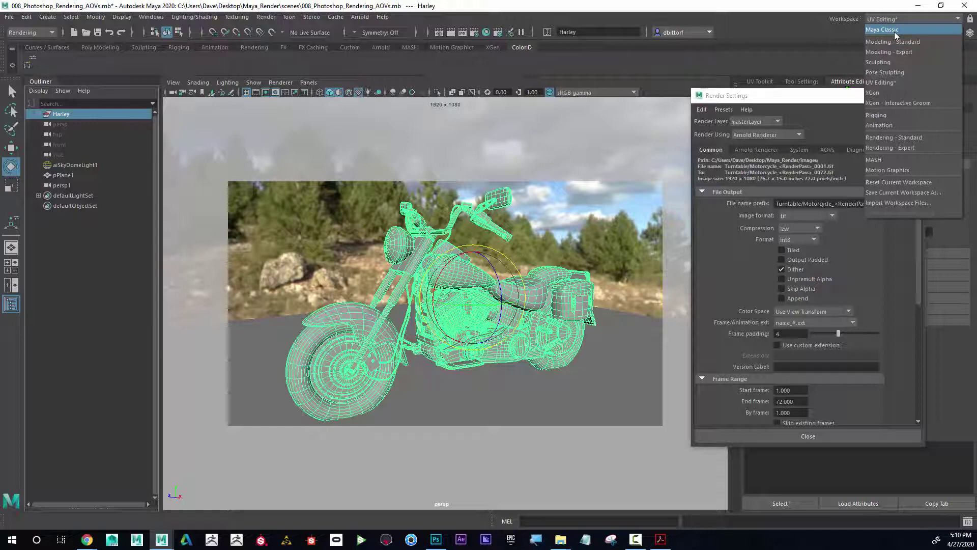
click(894, 31)
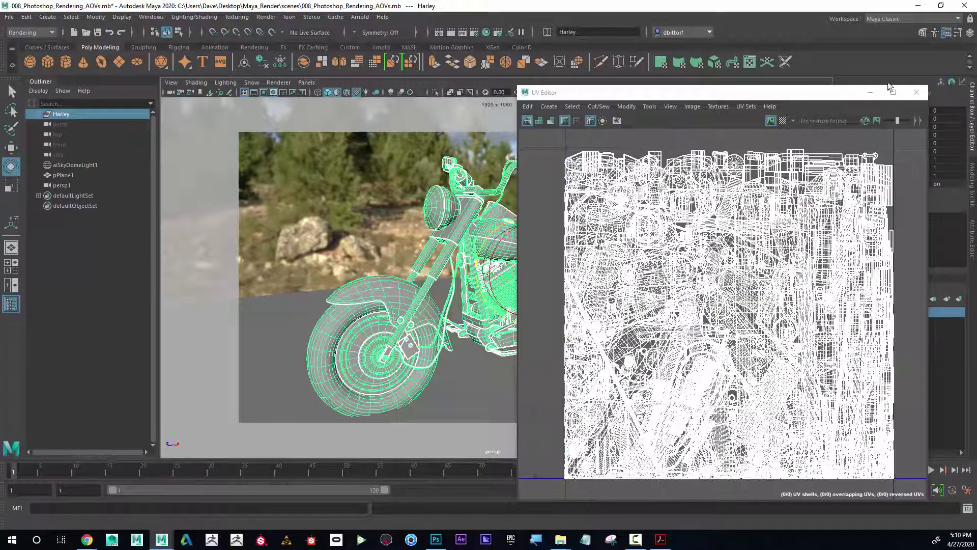
click(917, 92)
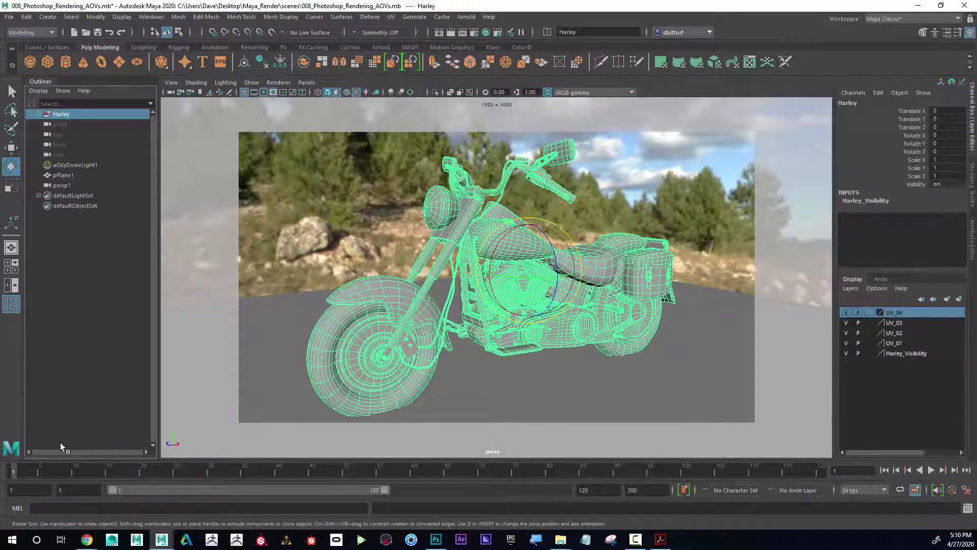
Step: Key all of the Harley group's channels at frame 1 and briefly play the timeline
key(s)
key(alt+v)
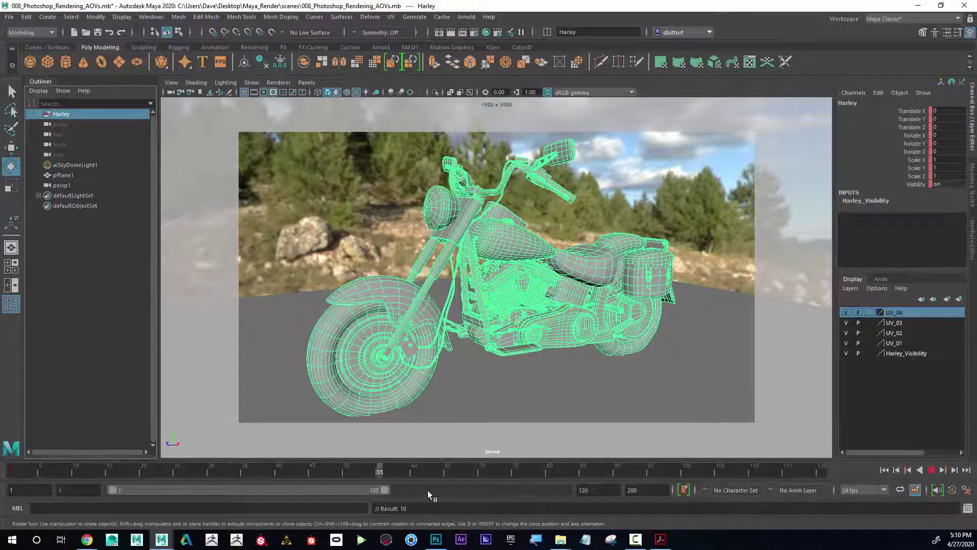
key(alt+v)
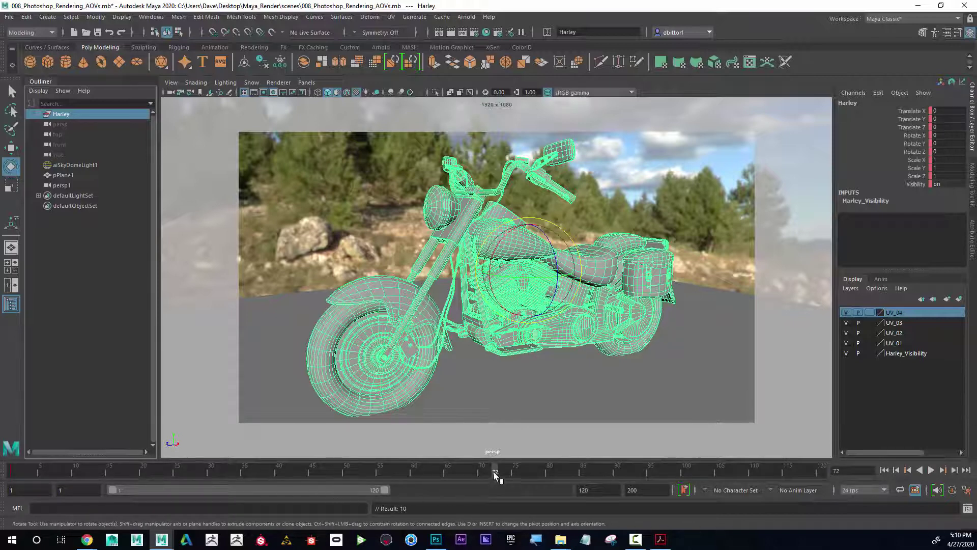
Step: At frame 73, set the Harley group's Rotate Y to 360 and key only that channel
click(498, 471)
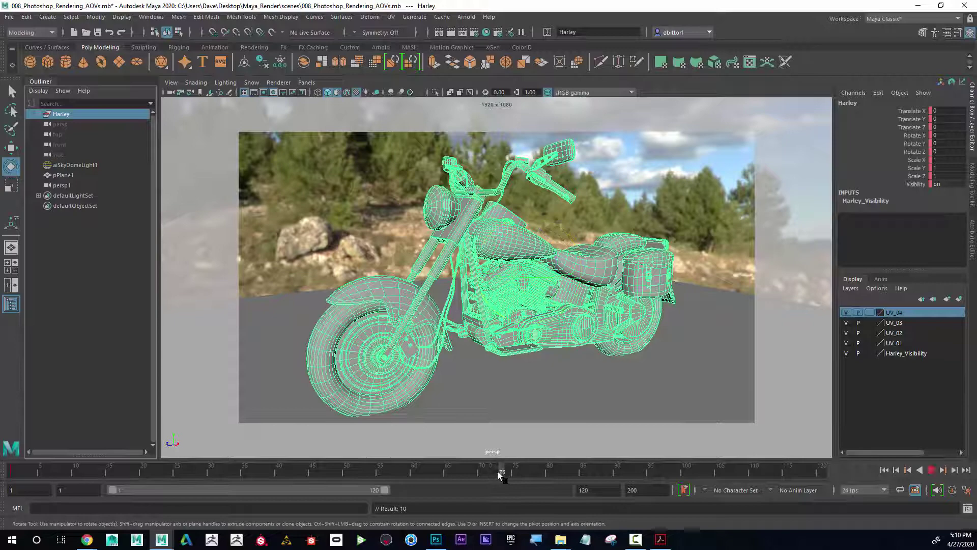
drag(518, 282, 589, 269)
double_click(945, 143)
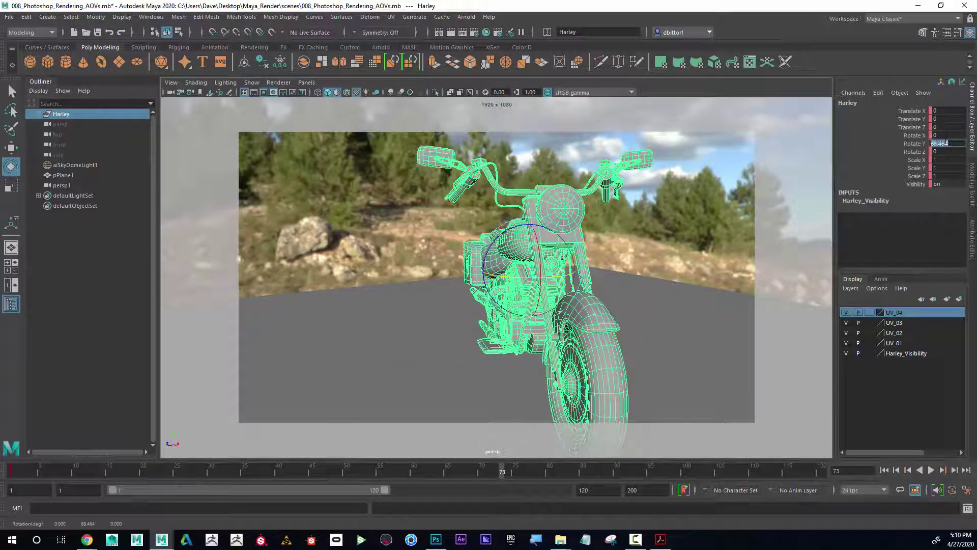
text(360)
key(Return)
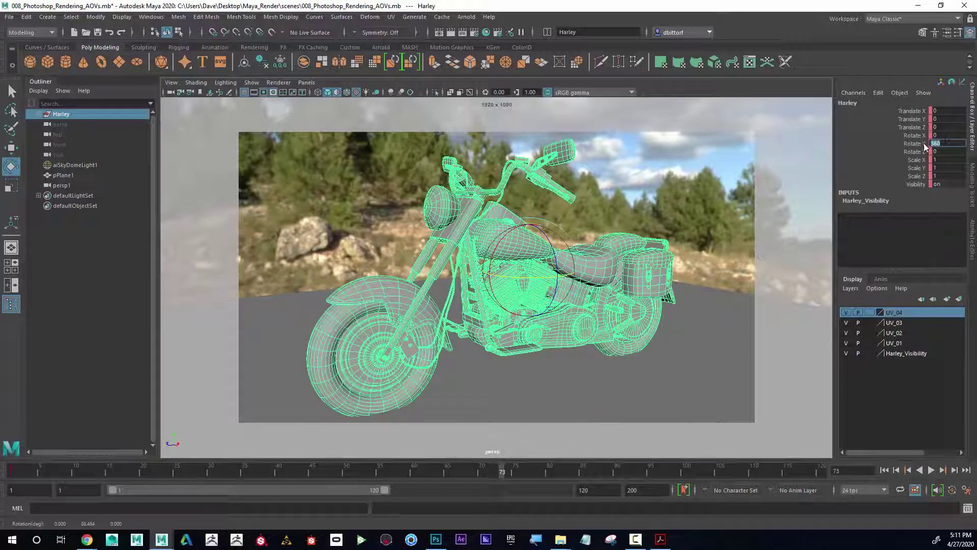
right_click(920, 147)
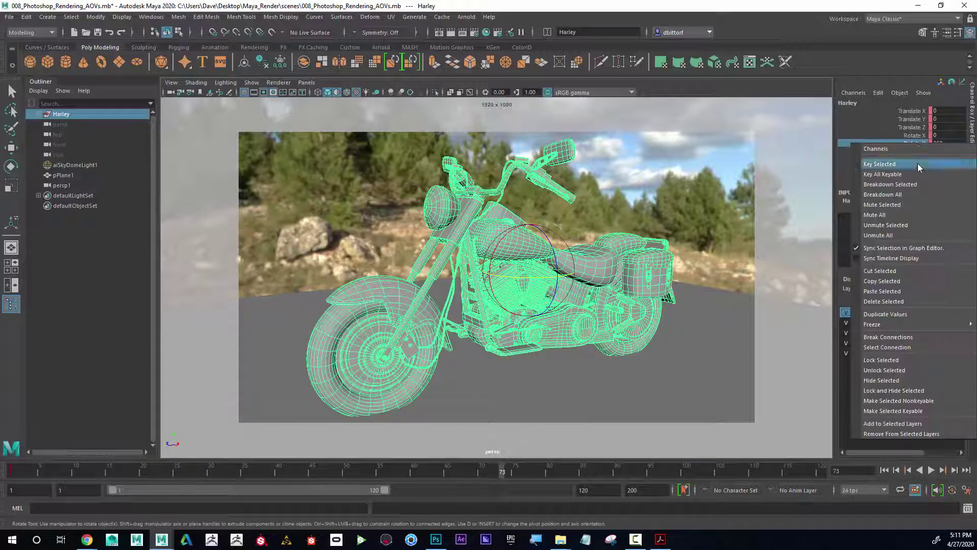
click(920, 163)
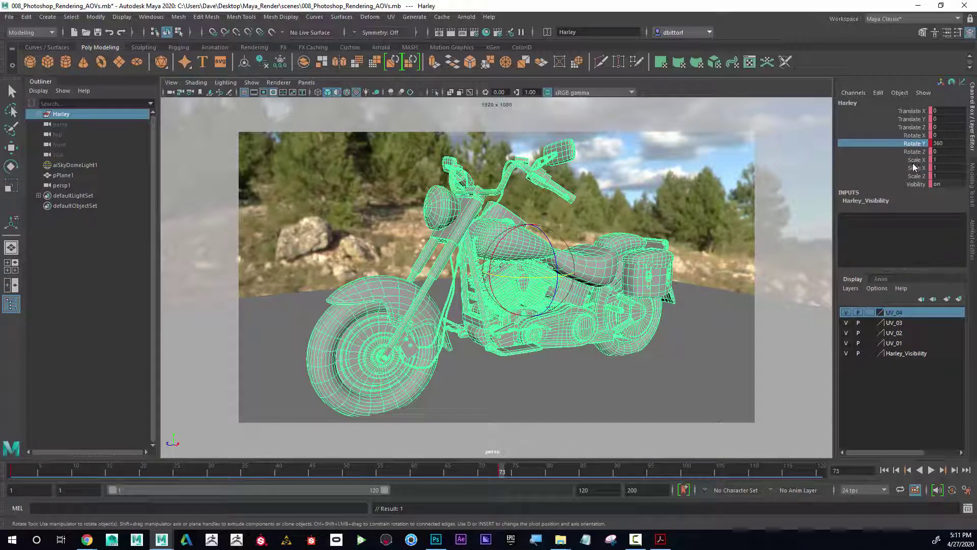
Step: Scrub through the motorcycle's rotation and set the playback range to end at frame 72
drag(31, 471, 504, 474)
click(494, 471)
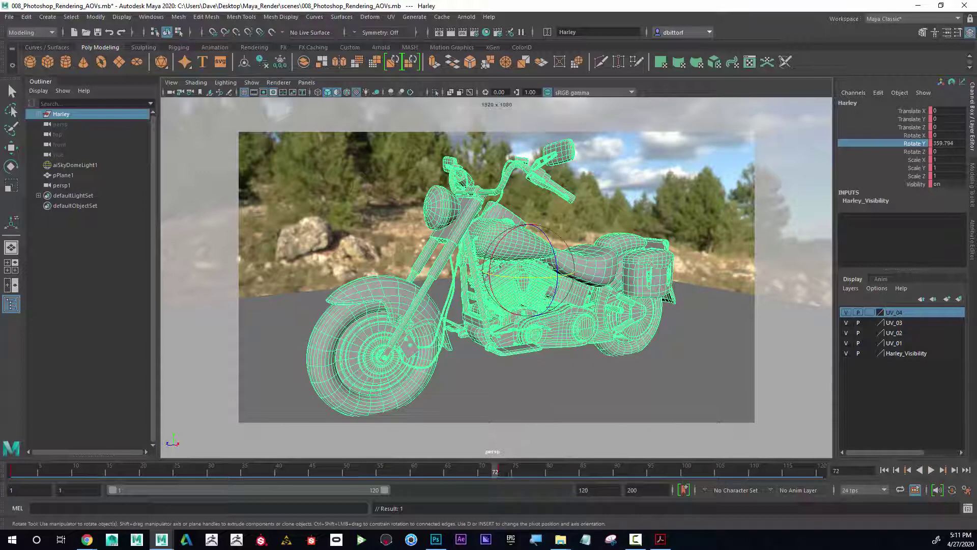
double_click(586, 489)
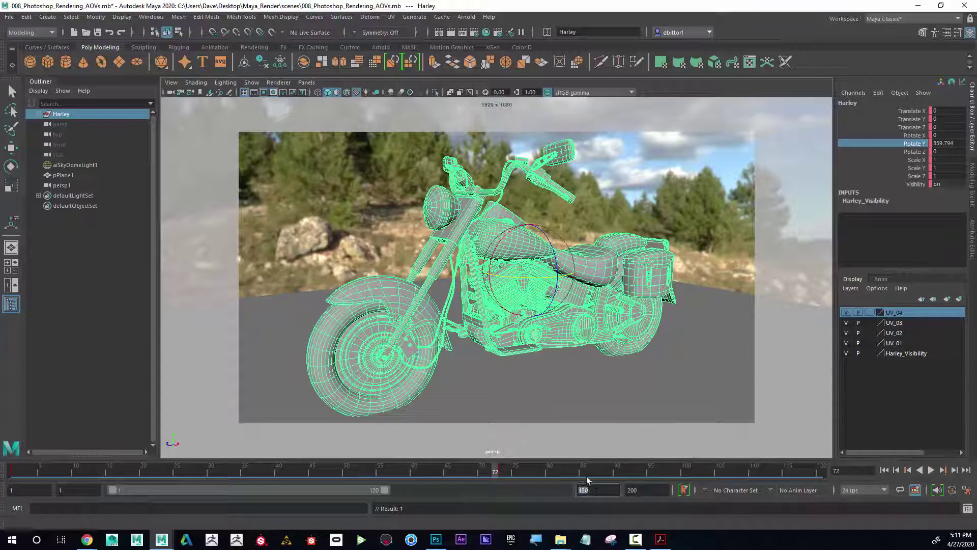
text(72)
key(Return)
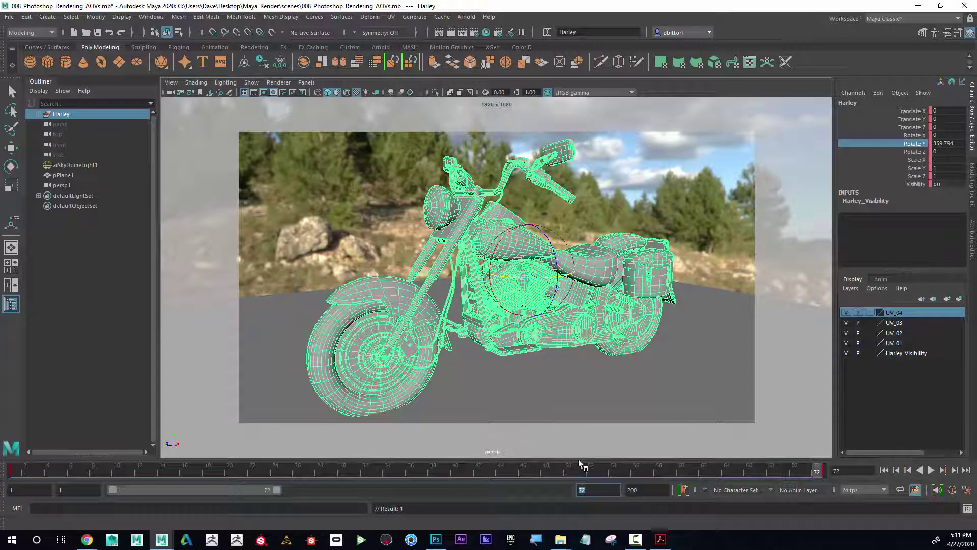
Step: Compare the motorcycle's pose at frames 1 and 72, and play the turntable from the start
click(17, 472)
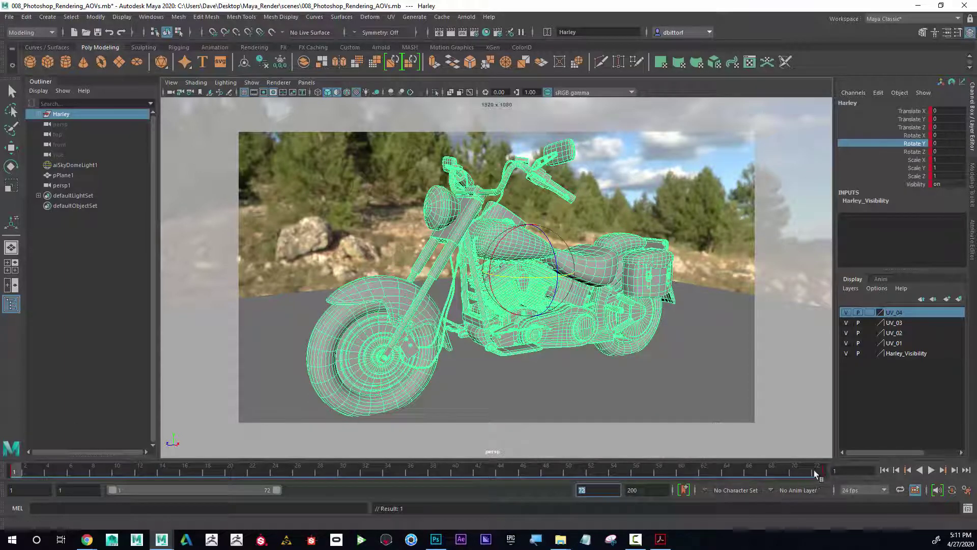
click(815, 472)
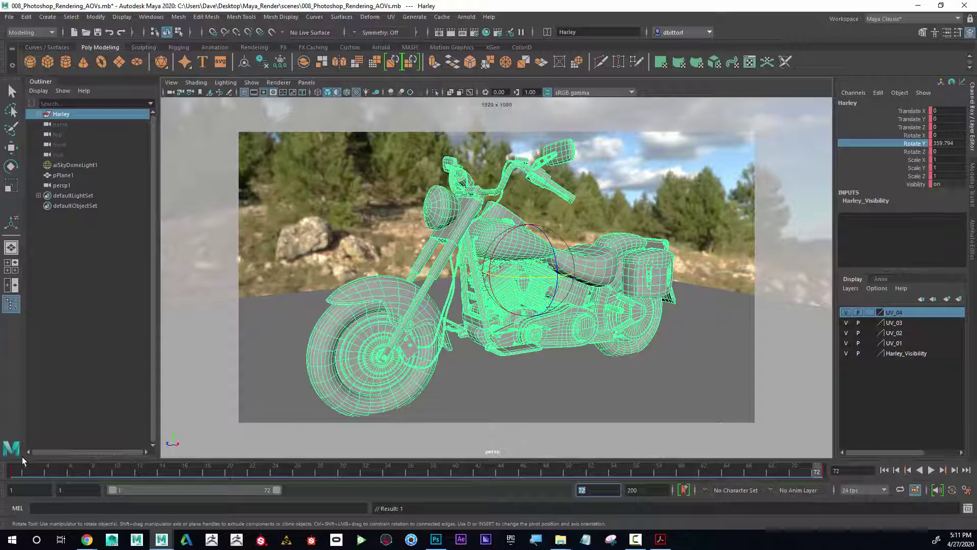
click(16, 472)
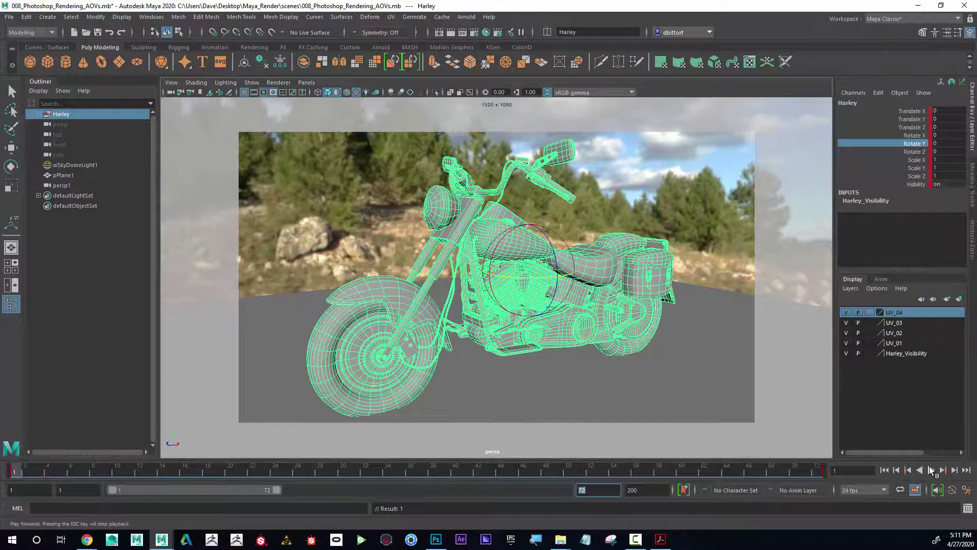
click(931, 469)
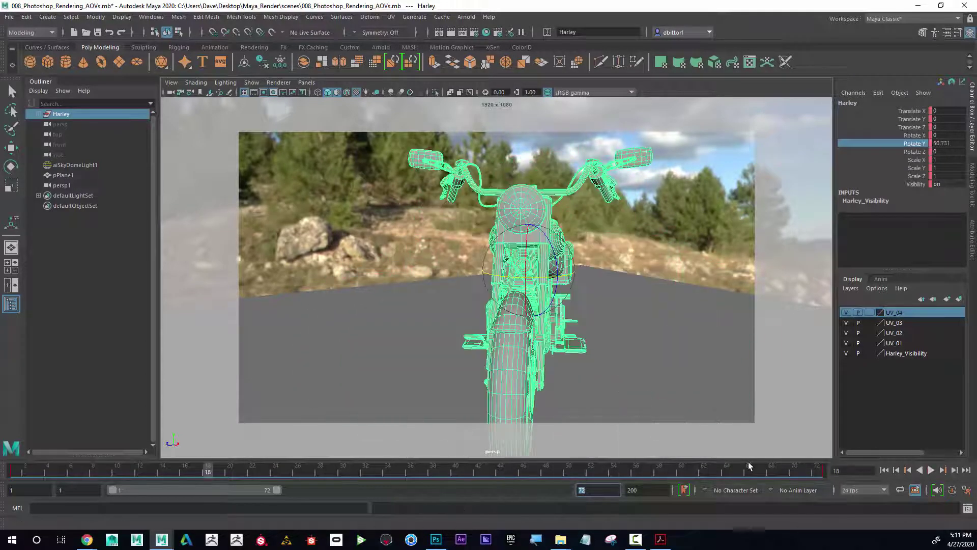
Step: Set the timeline's playback speed to Real-time and play the turntable again
right_click(394, 465)
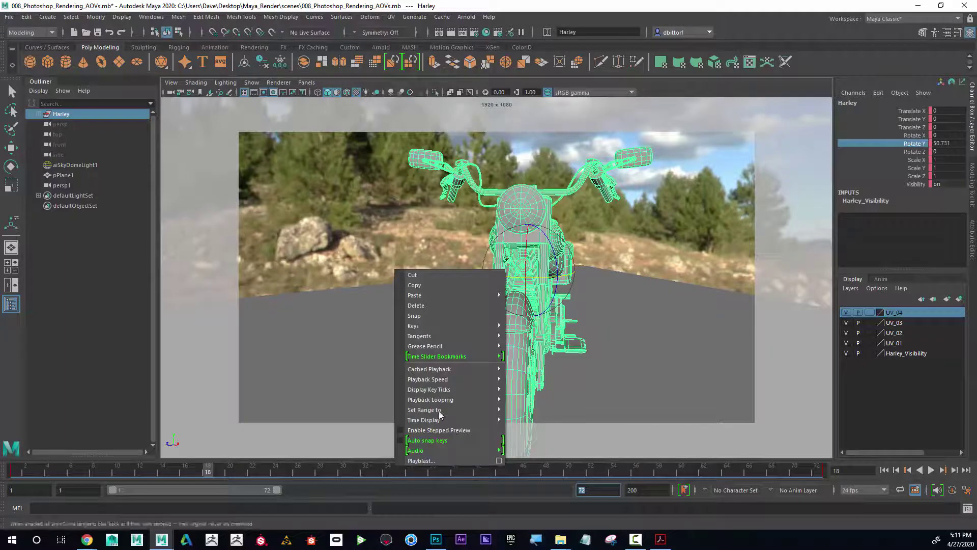
mouse_move(449, 380)
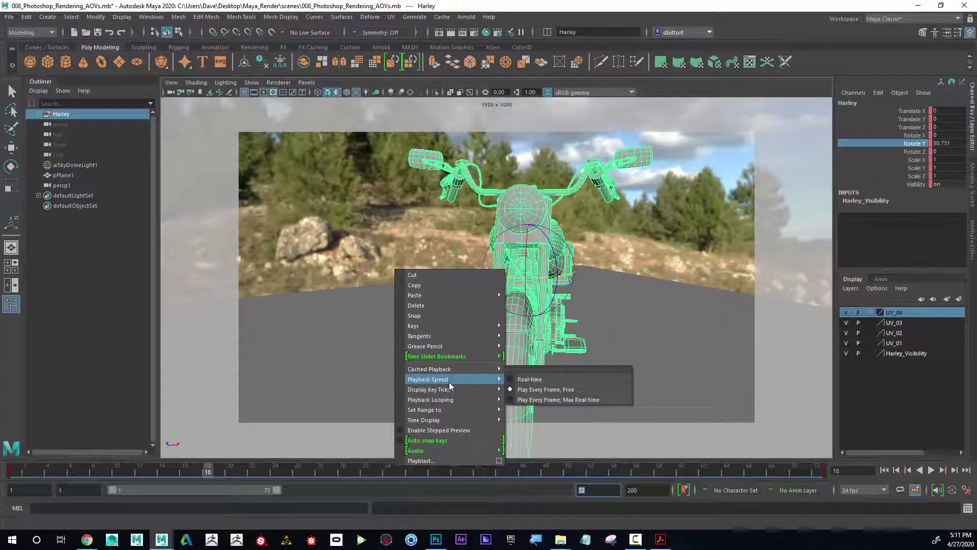
click(532, 383)
click(931, 470)
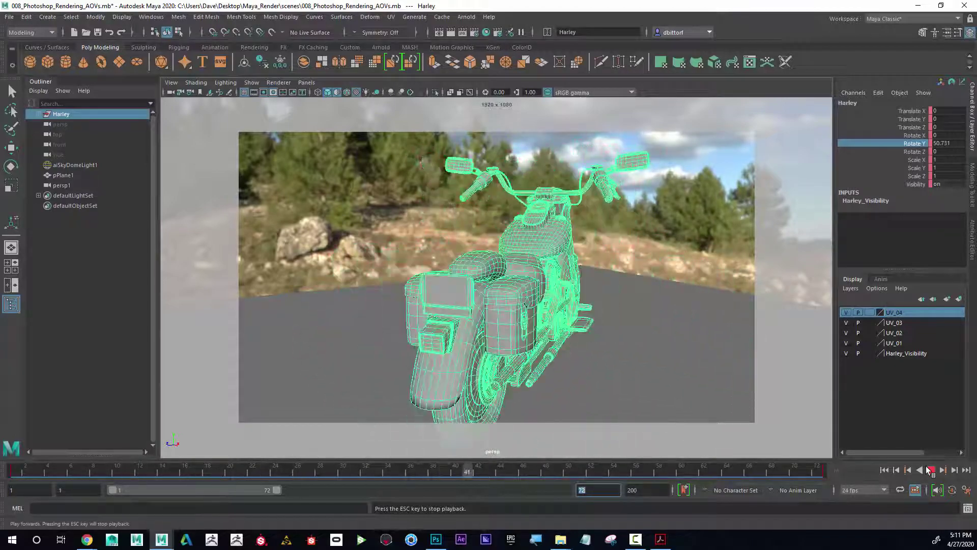
click(931, 471)
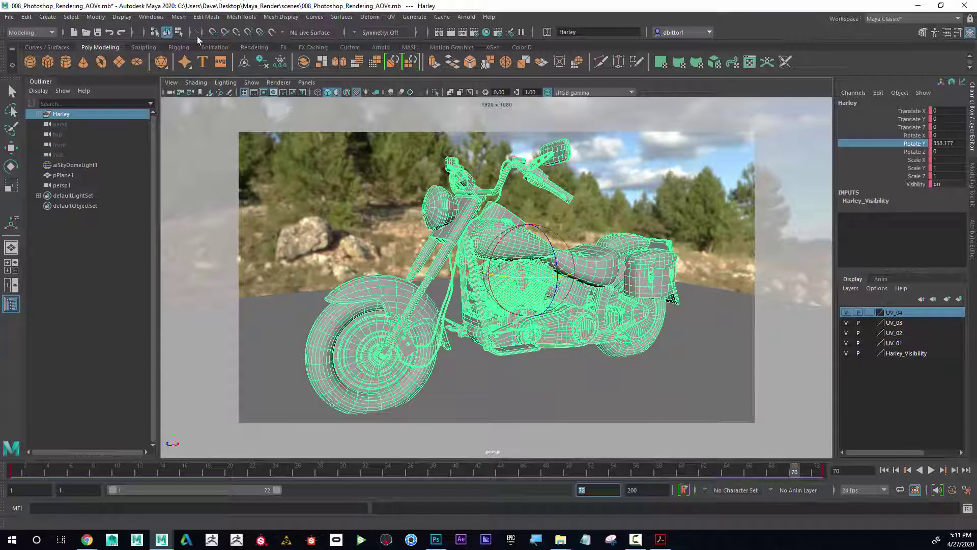
Step: Open the Graph Editor for the Harley group and make its Rotate Y animation curve linear
click(145, 19)
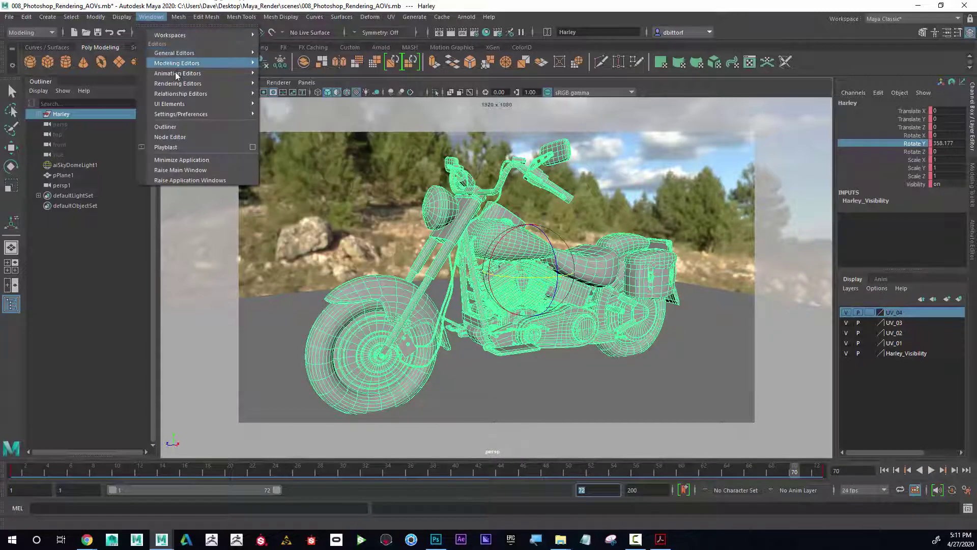
mouse_move(175, 72)
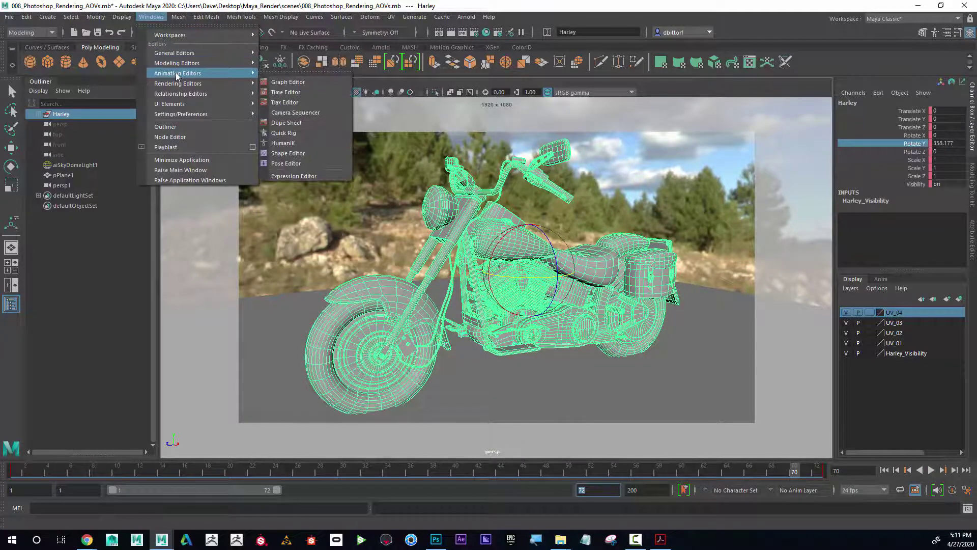
click(299, 79)
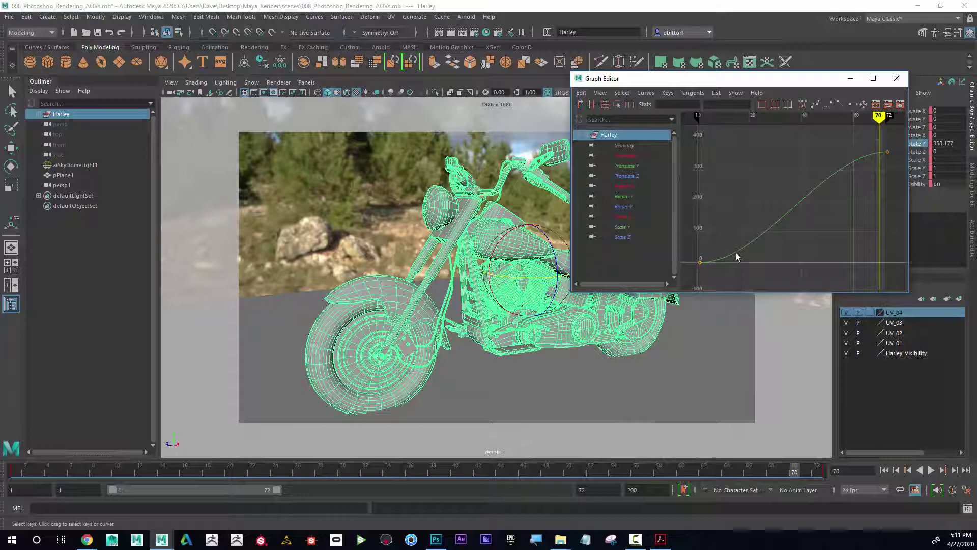
click(840, 103)
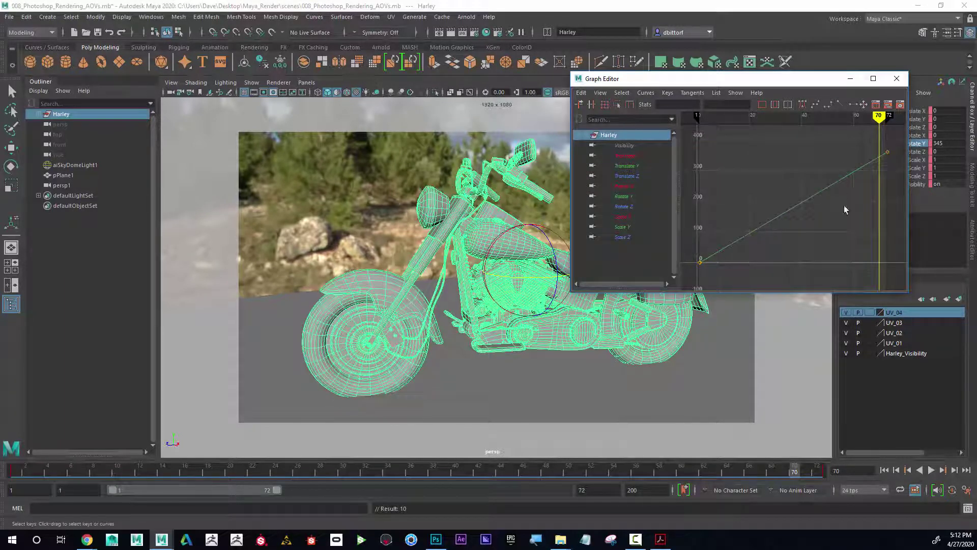
Step: Play the turntable to check the rotation's constant speed, then stop playback and close the Graph Editor
drag(713, 79, 757, 45)
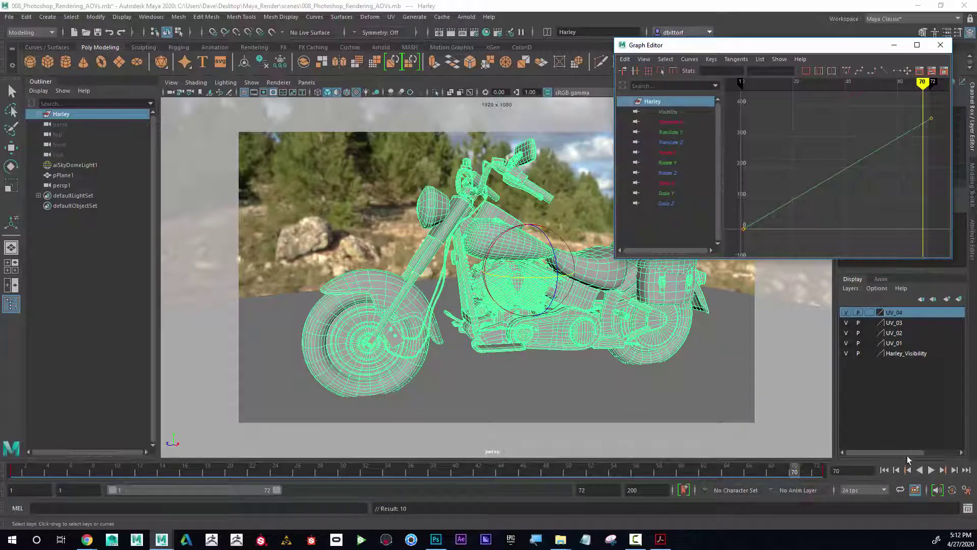
click(932, 470)
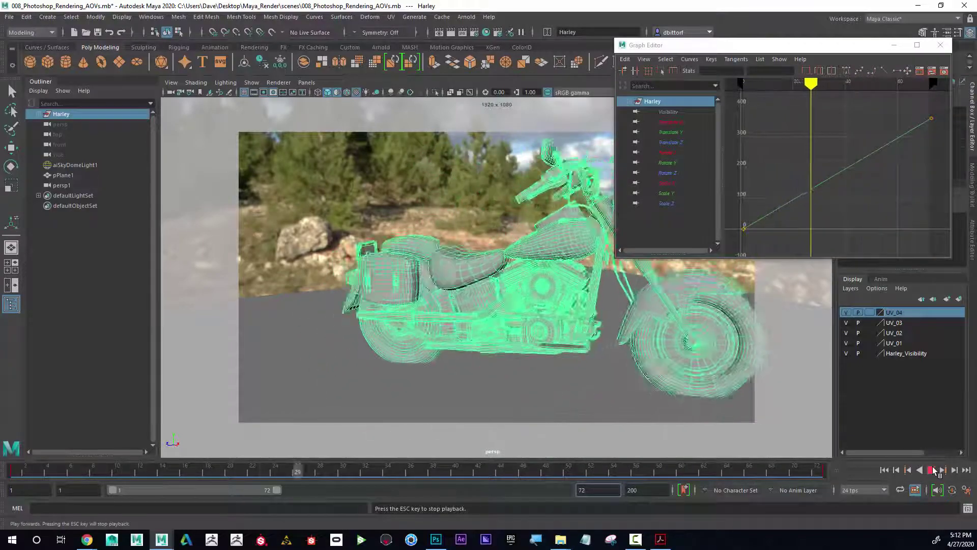
click(934, 470)
click(940, 44)
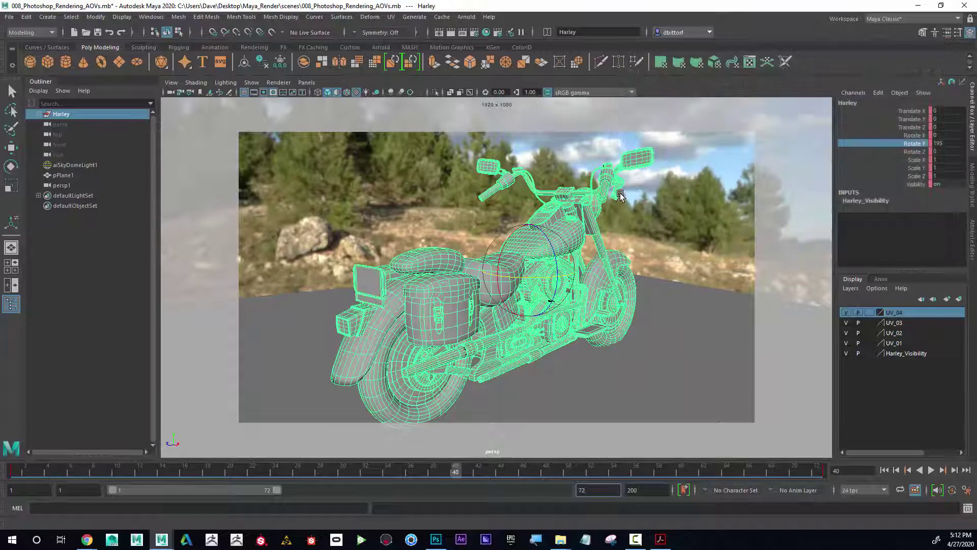
Step: Check the rotation at several frames and reframe the persp camera so the whole motorcycle fits inside the resolution gate
drag(443, 470, 138, 444)
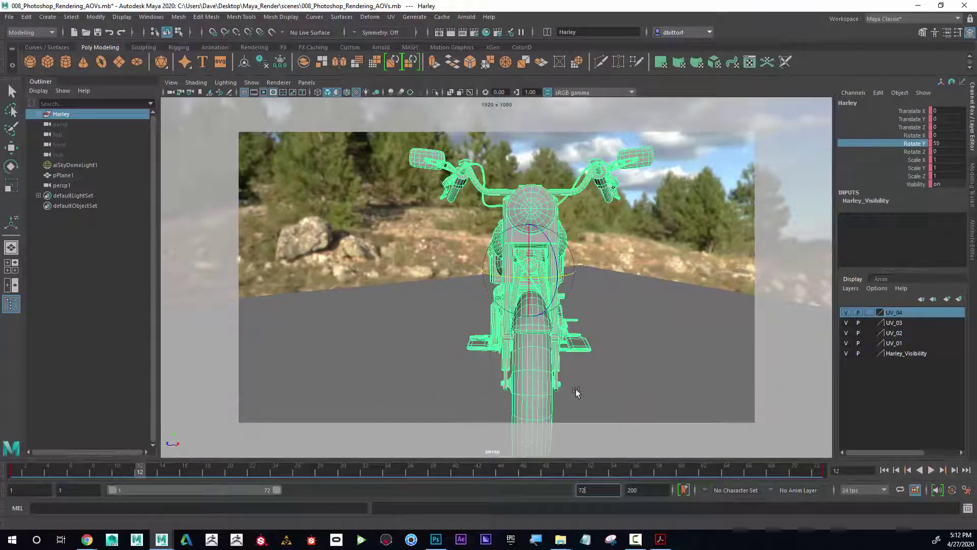
scroll(591, 364, down, 3)
alt+drag(577, 363, 579, 334)
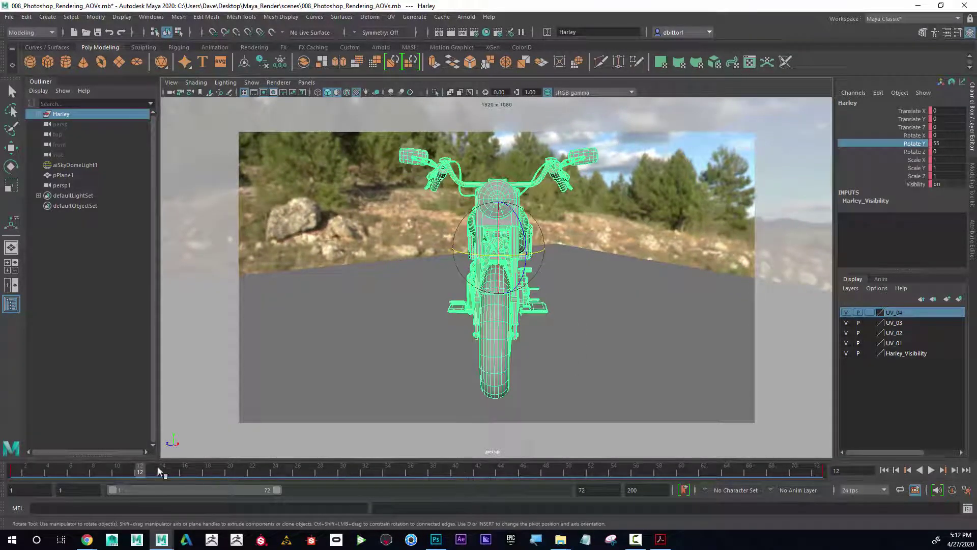
key(alt+v)
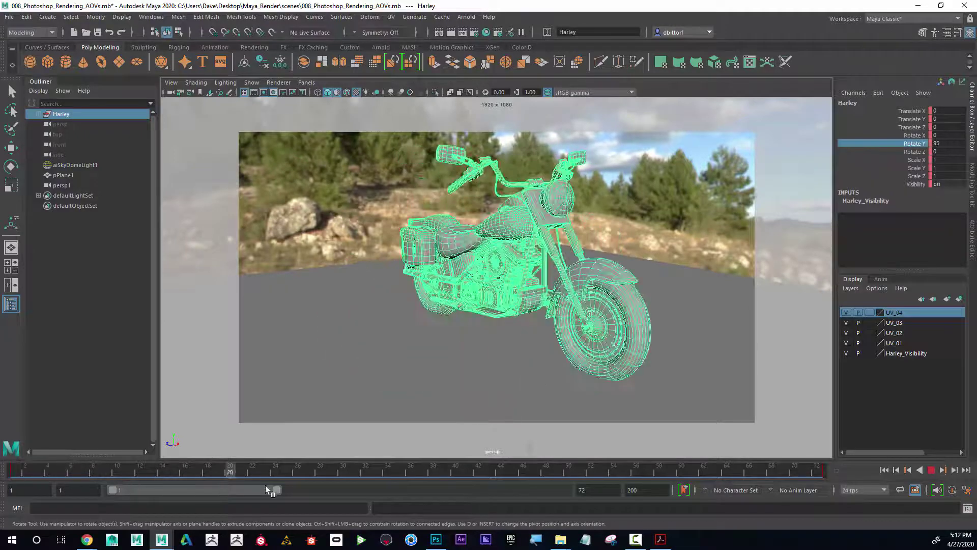
key(alt+v)
scroll(527, 413, down, 2)
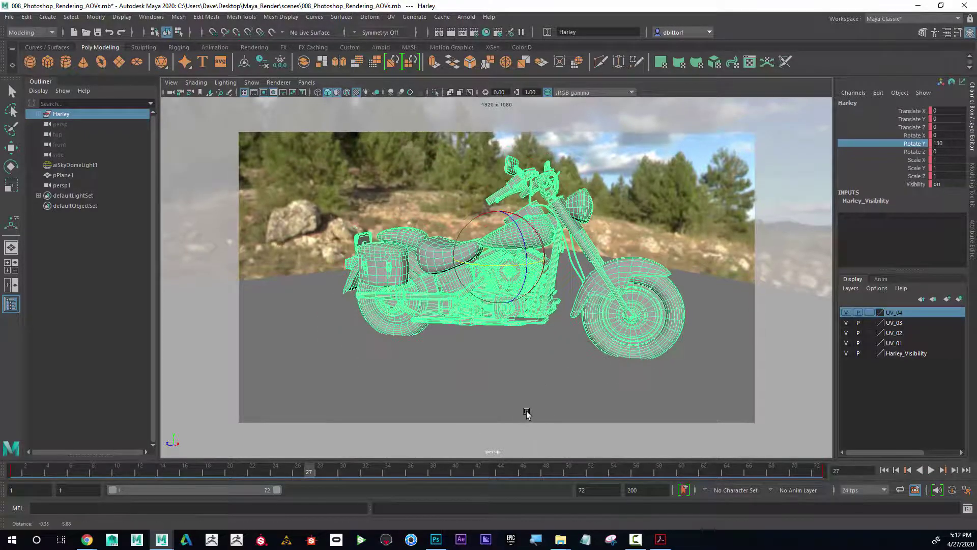
scroll(527, 416, up, 1)
drag(293, 471, 847, 484)
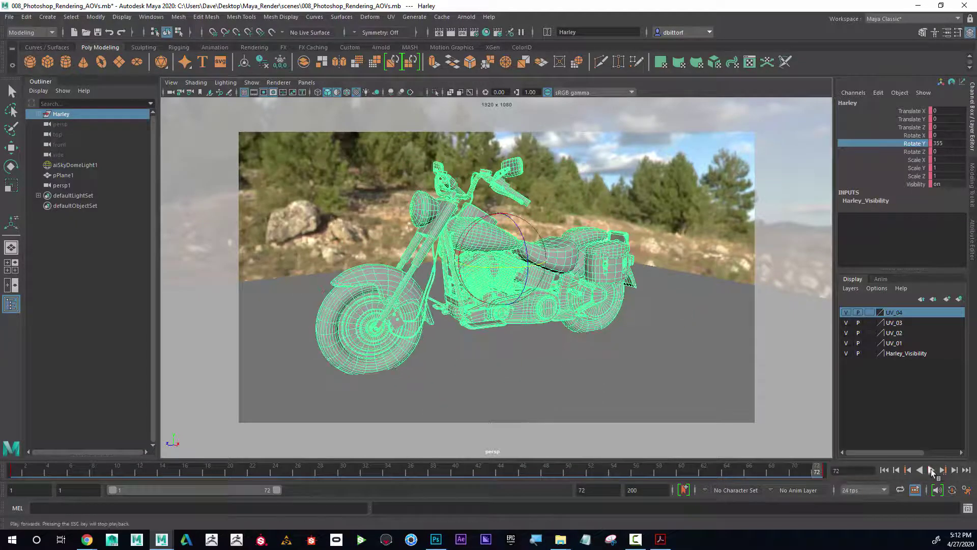
Step: Play the turntable through the reframed camera, then stop and return to frame 1
click(934, 473)
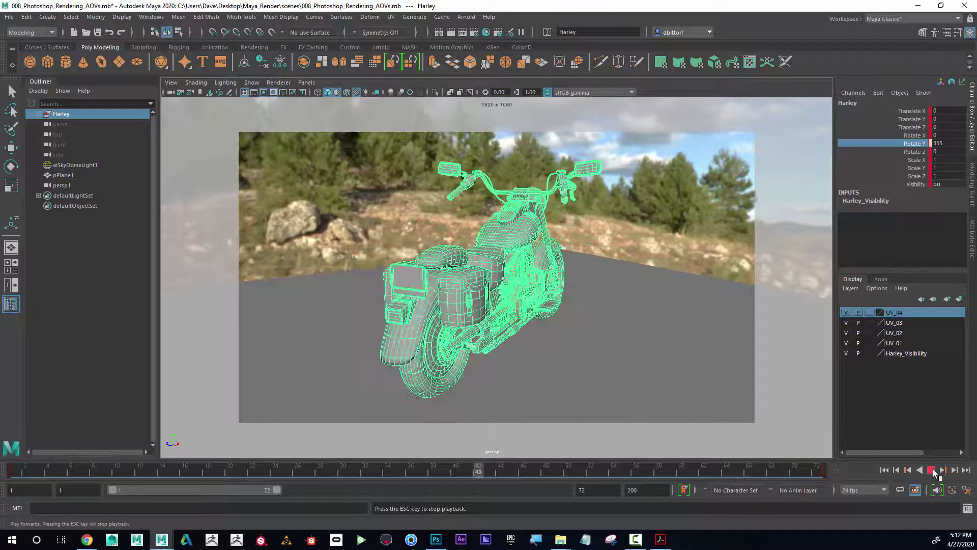
click(932, 471)
click(884, 470)
key(e)
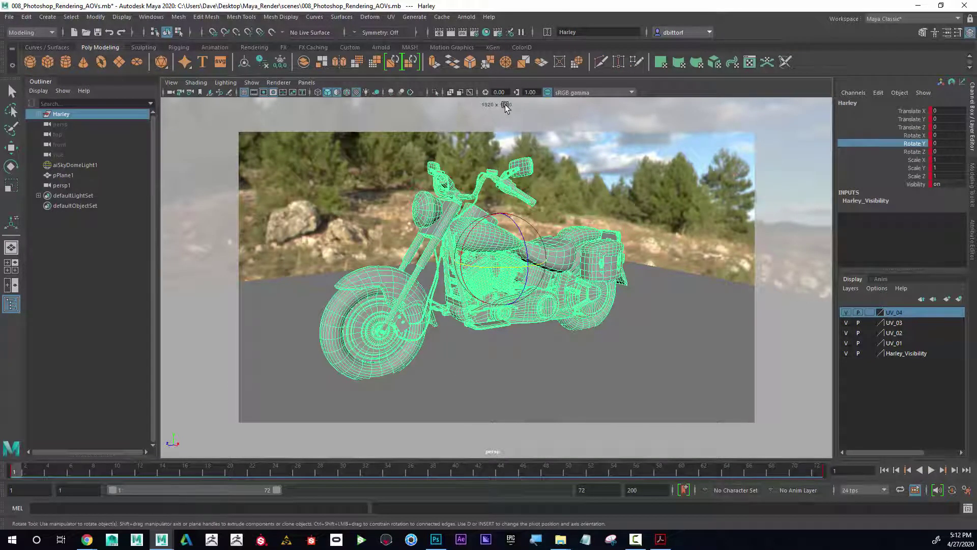
Step: In the Render Settings, change the image size preset to HD_540
click(487, 32)
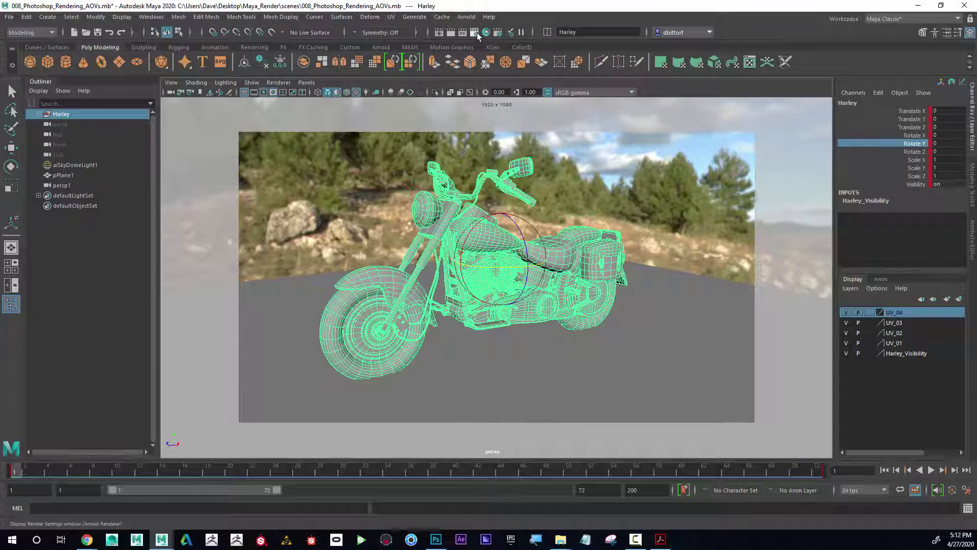
drag(974, 113, 793, 104)
scroll(817, 319, down, 7)
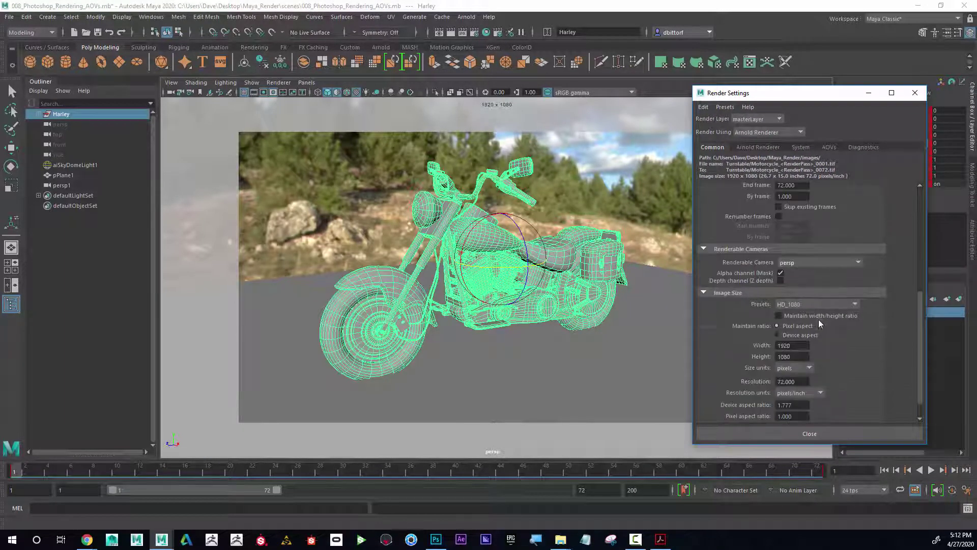
click(802, 304)
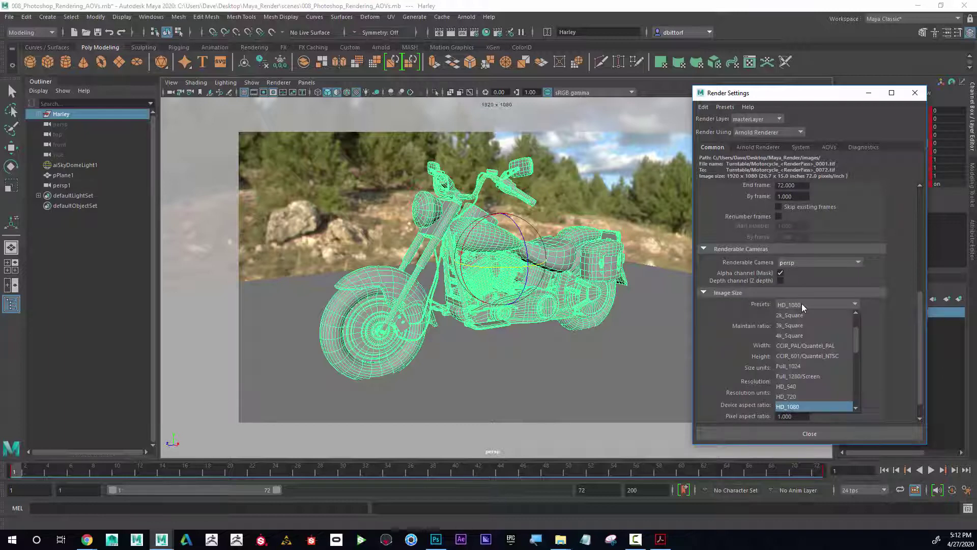
scroll(817, 386, down, 1)
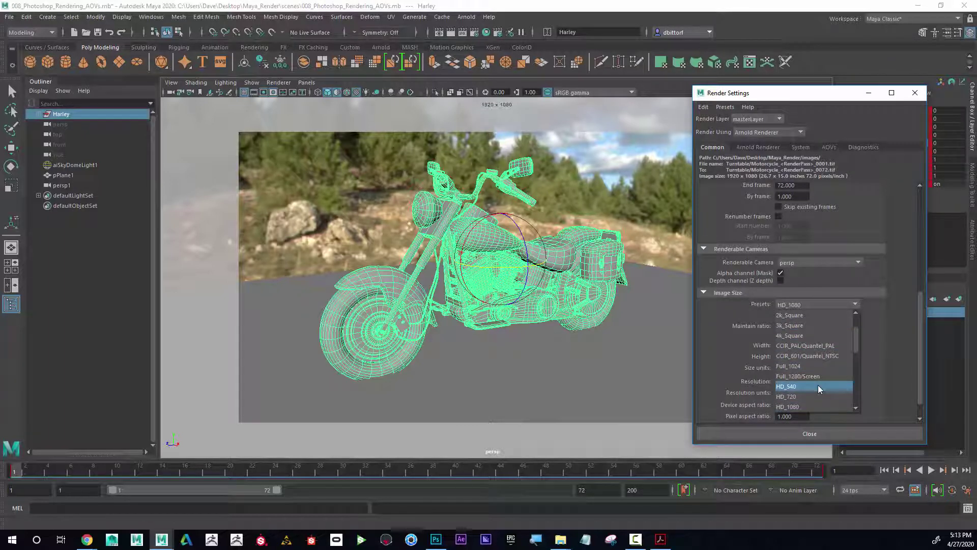
click(817, 385)
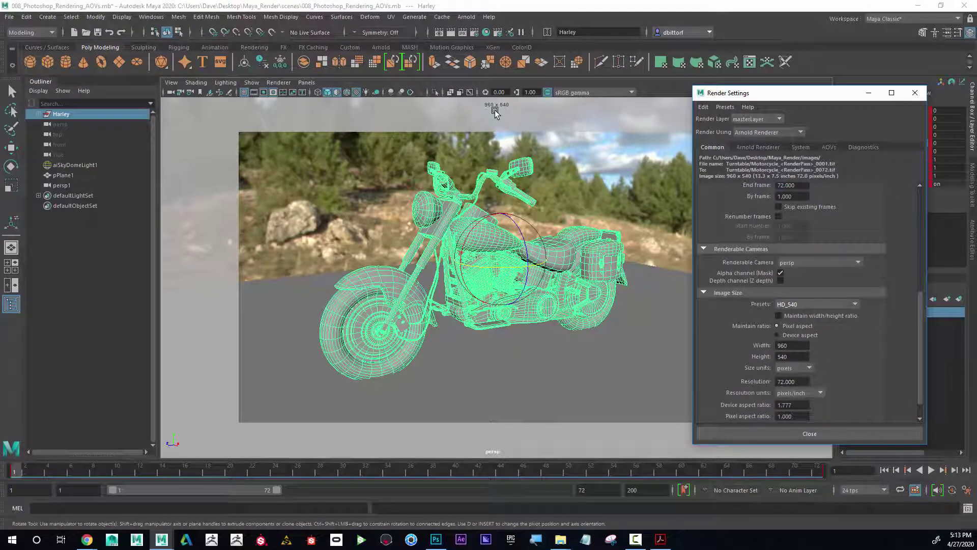
Step: Review the Arnold sampling, remove the emission and ID AOVs so only MyAO stays active, and close the Render Settings
click(758, 148)
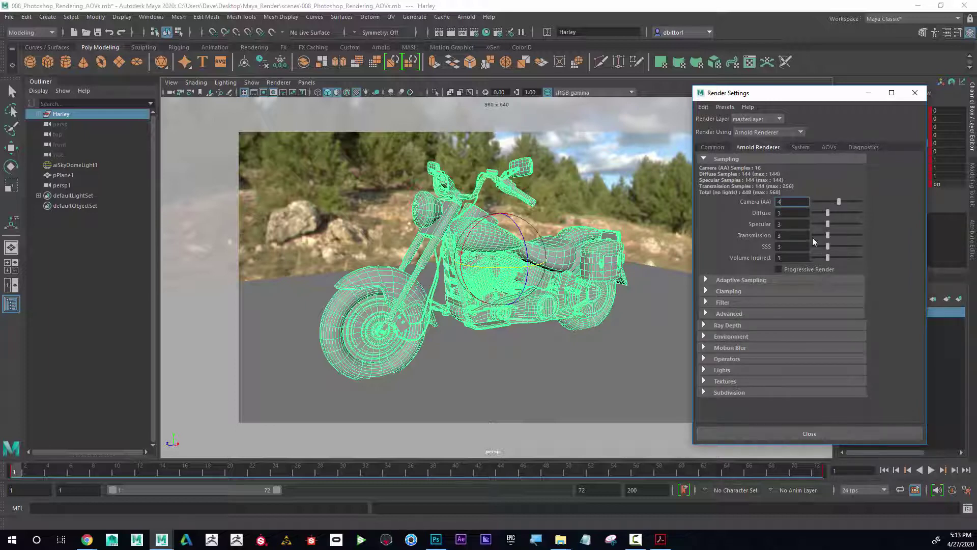
click(830, 147)
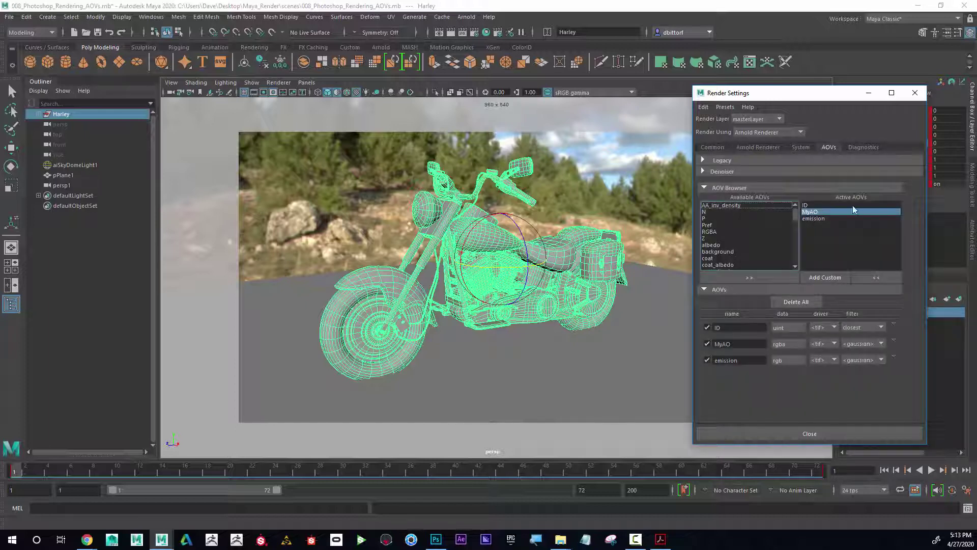
click(814, 218)
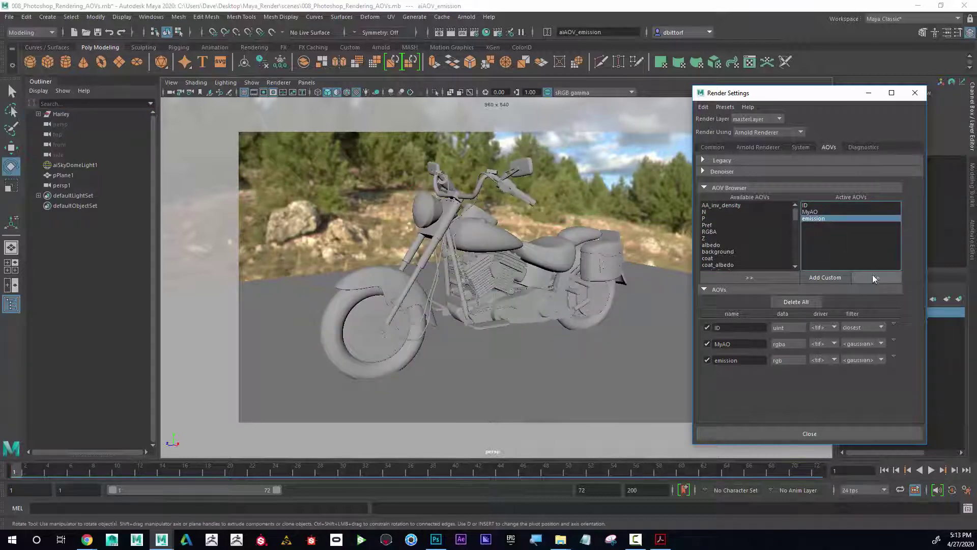
click(872, 277)
click(809, 206)
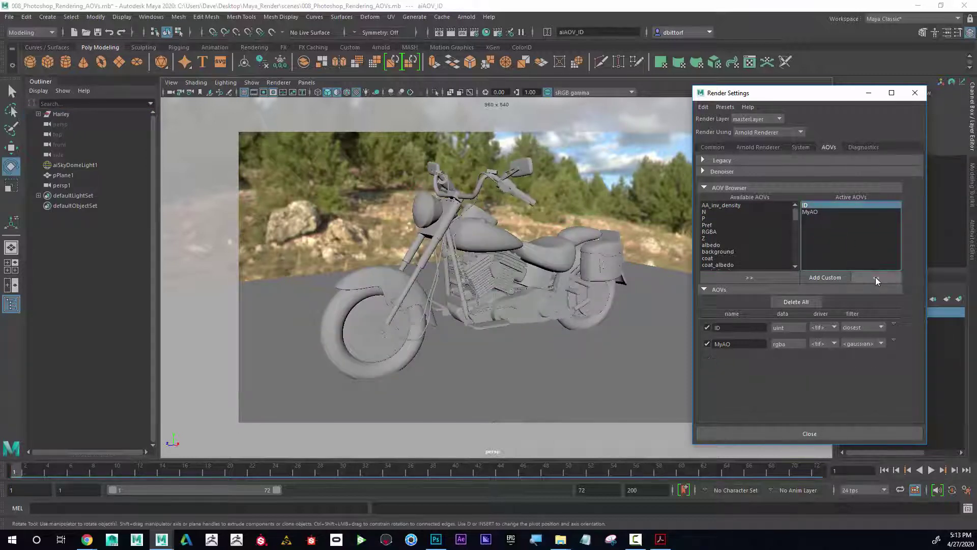
click(876, 277)
click(810, 206)
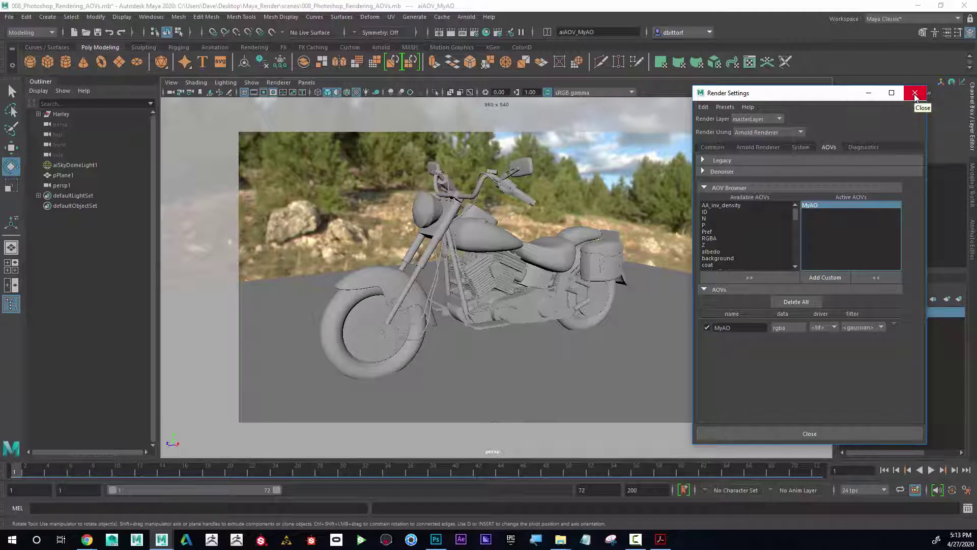
click(914, 94)
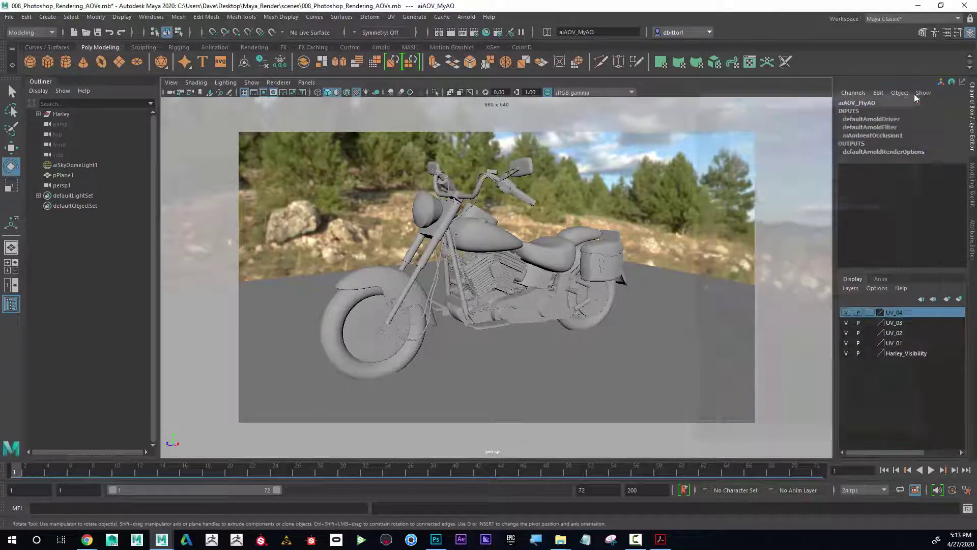
Step: Reopen the Render Settings and review the common file output, frame range, renderable camera and image size options
click(484, 33)
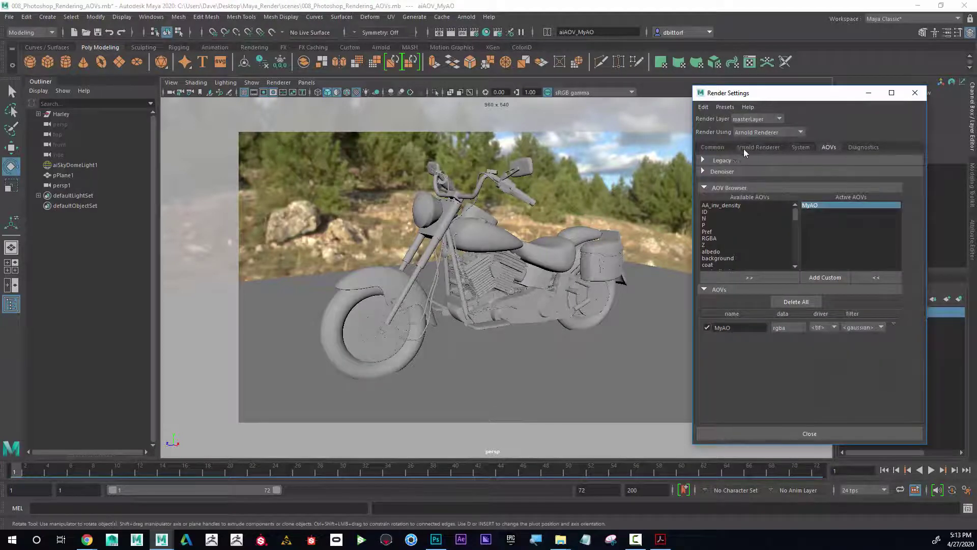
click(712, 147)
scroll(794, 224, down, 3)
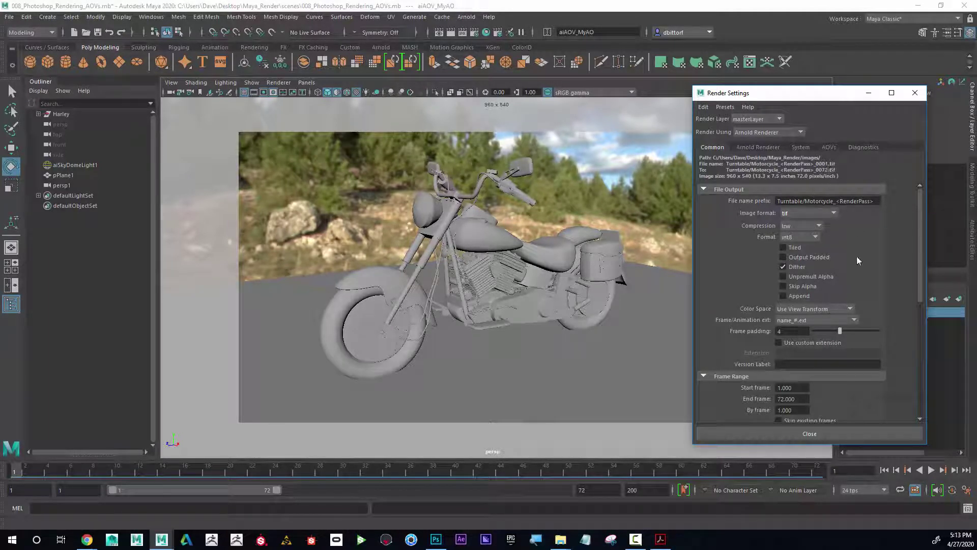
scroll(857, 259, down, 3)
scroll(858, 260, down, 3)
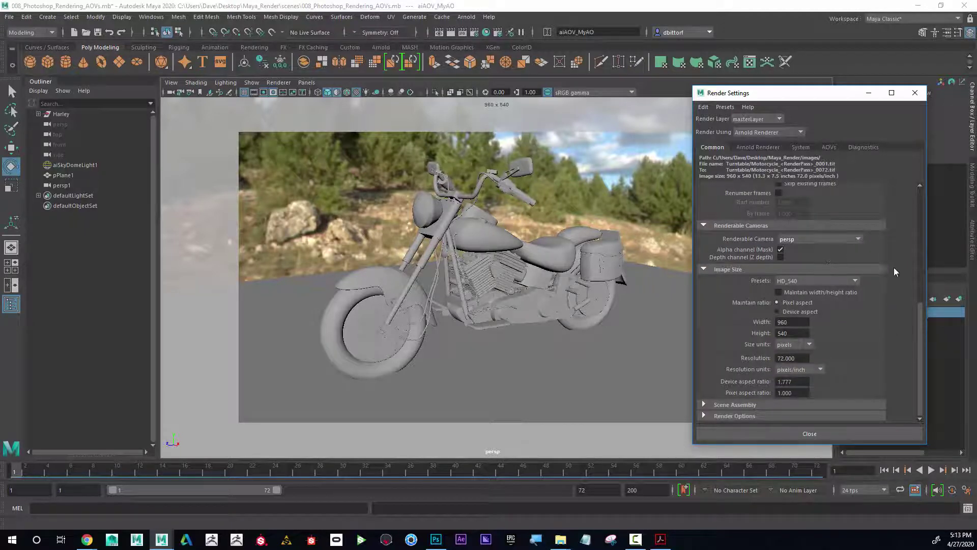
scroll(893, 267, up, 5)
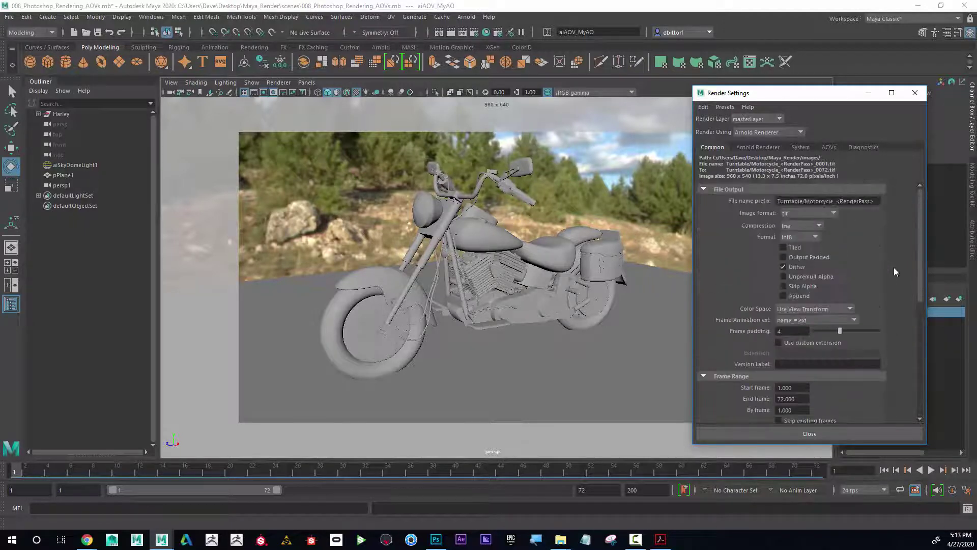
Step: Start saving the scene under a new name, changing the number at the start of the file name to 009
click(8, 19)
key(Escape)
key(q)
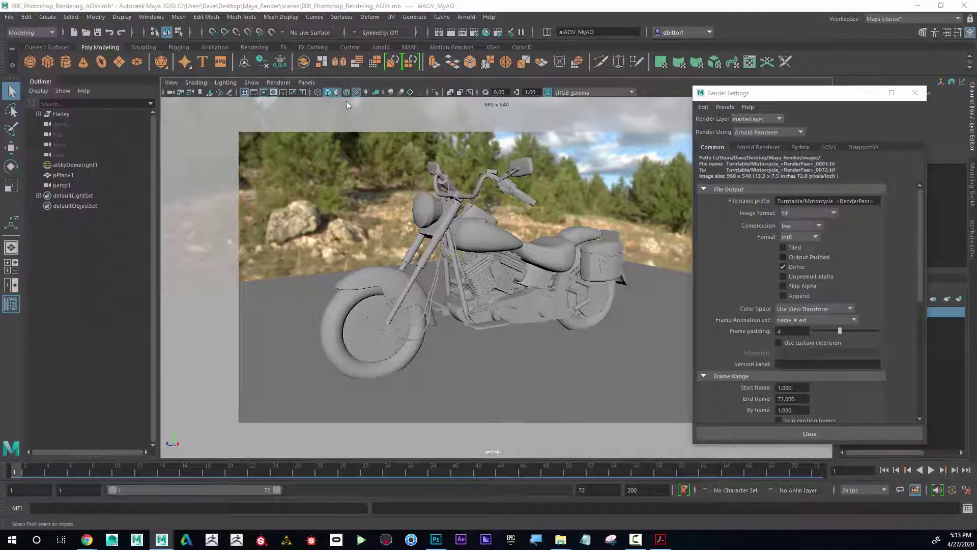
key(ctrl+shift+s)
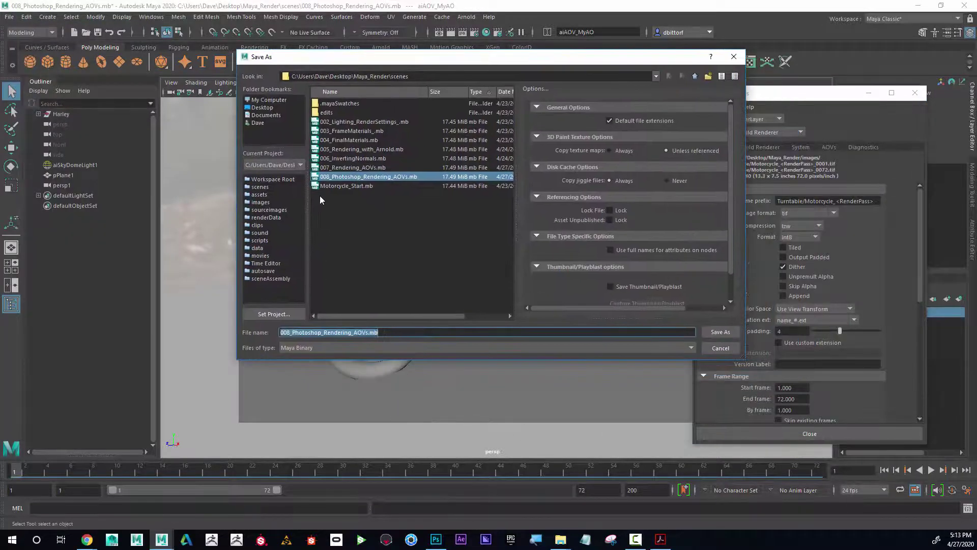
click(287, 332)
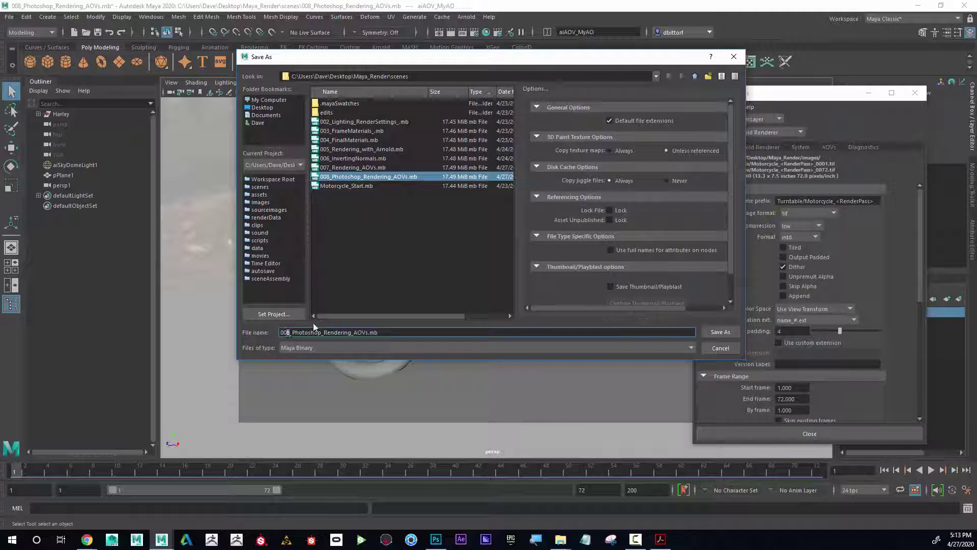
key(BackSpace)
text(9)
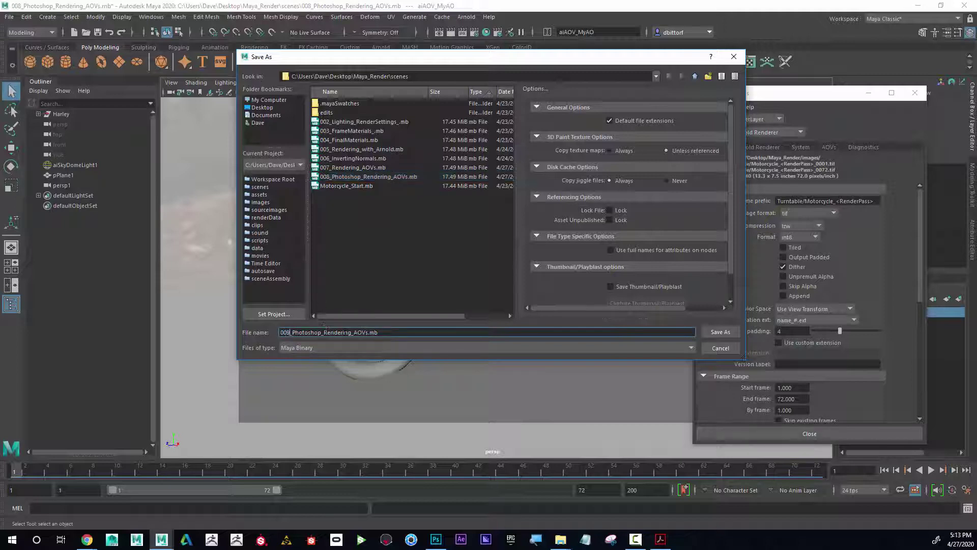
Step: Replace the descriptive part of the file name so it reads 009_Turntable.mb, and save the scene
drag(351, 334, 297, 333)
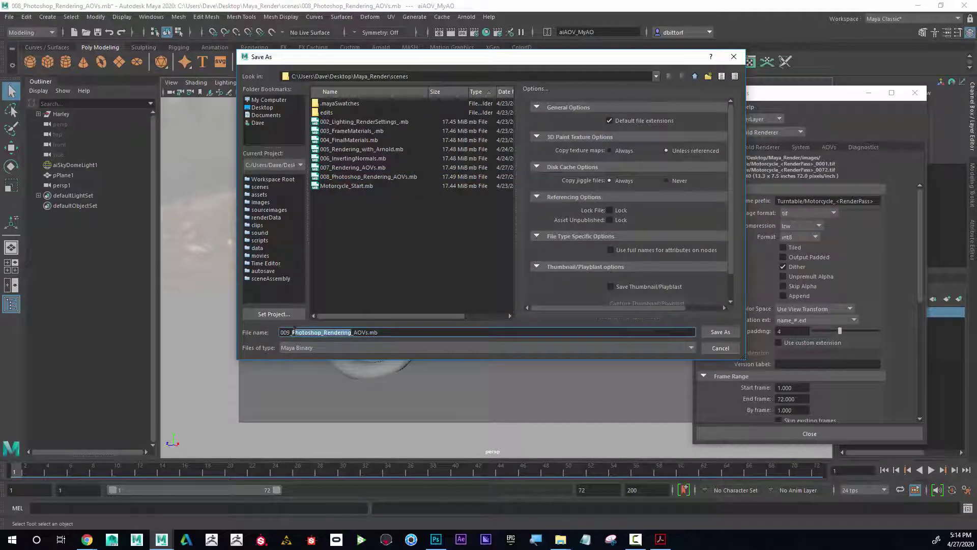
click(292, 331)
drag(351, 332, 295, 334)
text(Turntabl)
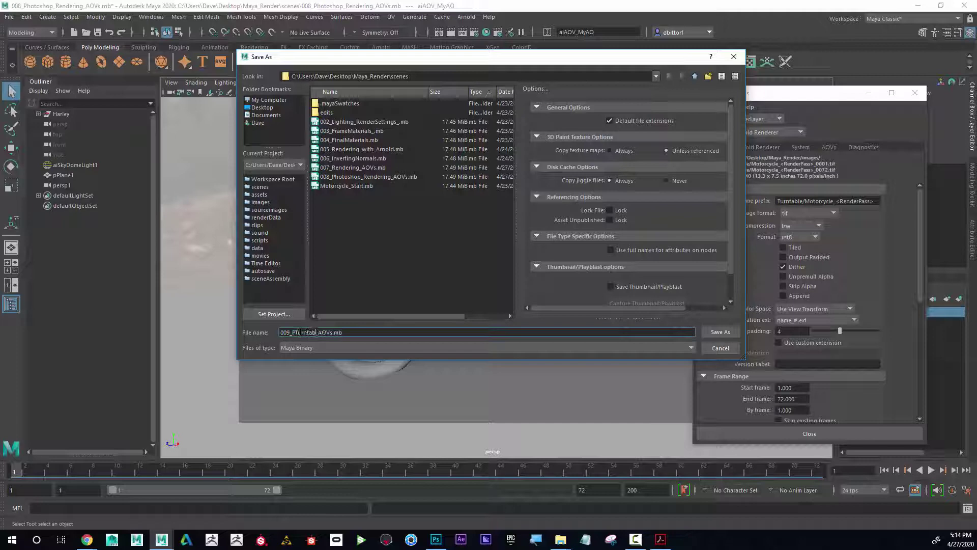
text(e)
drag(292, 334, 295, 334)
key(BackSpace)
key(BackSpace)
click(723, 333)
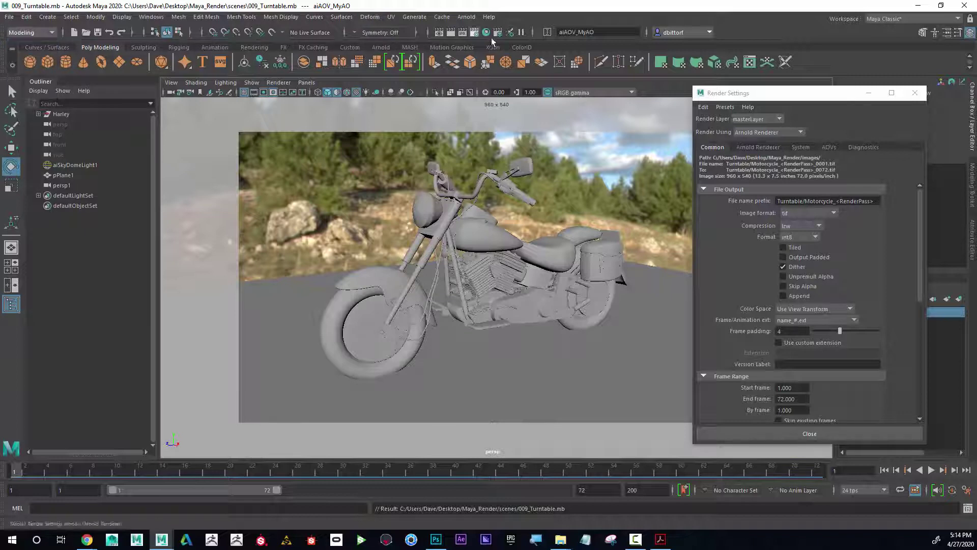
Step: Open the Render View and enlarge its window beside the Render Settings
click(439, 34)
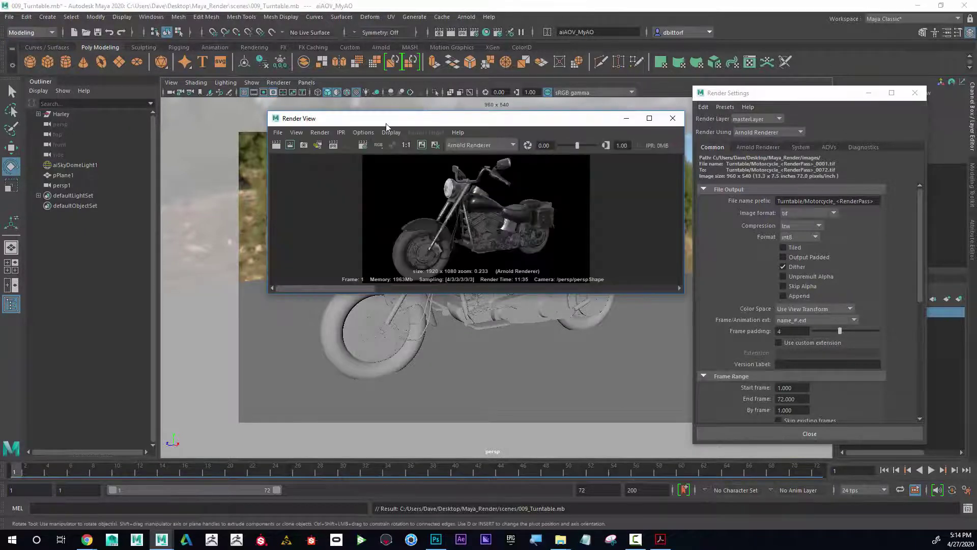
drag(386, 117, 191, 116)
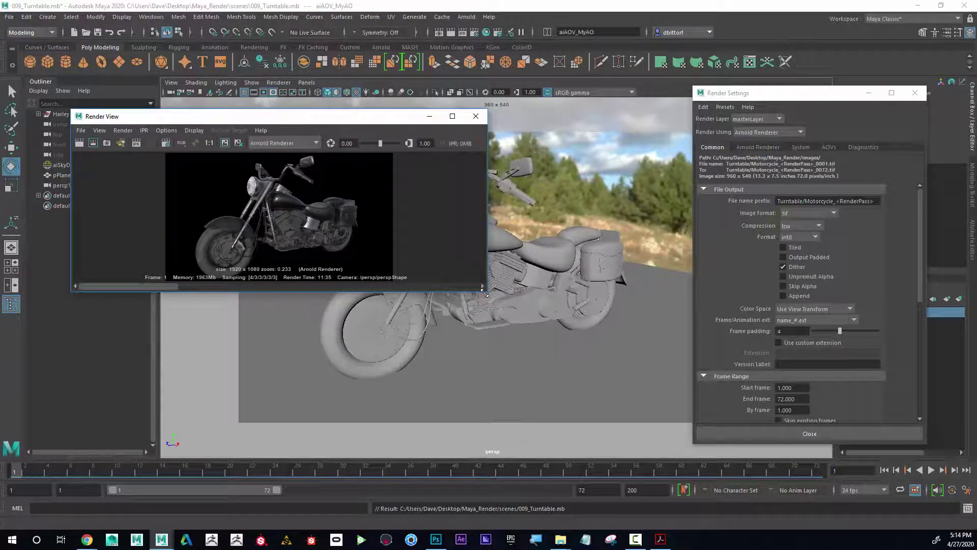
drag(485, 294, 447, 416)
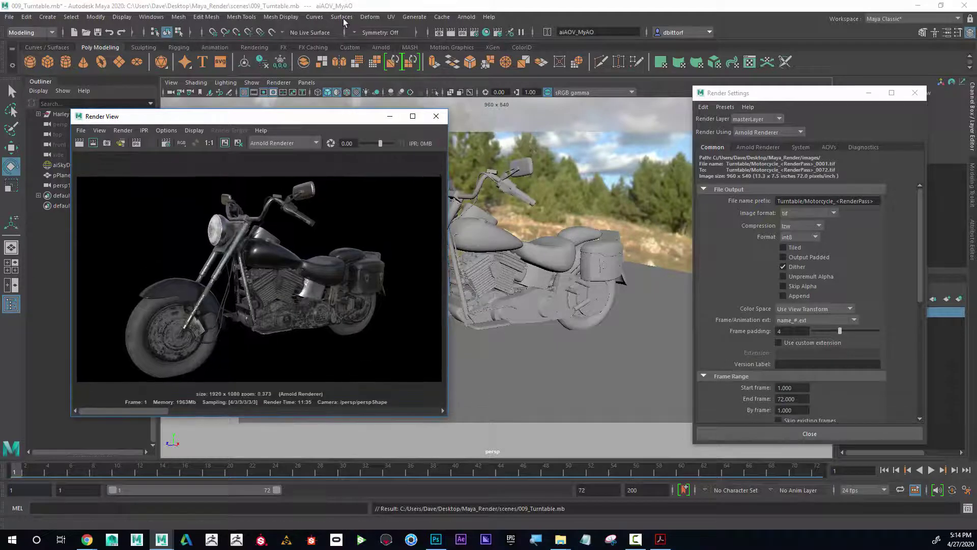
Step: Switch to the Rendering menu set and start Render Sequence for the turntable frames
click(370, 17)
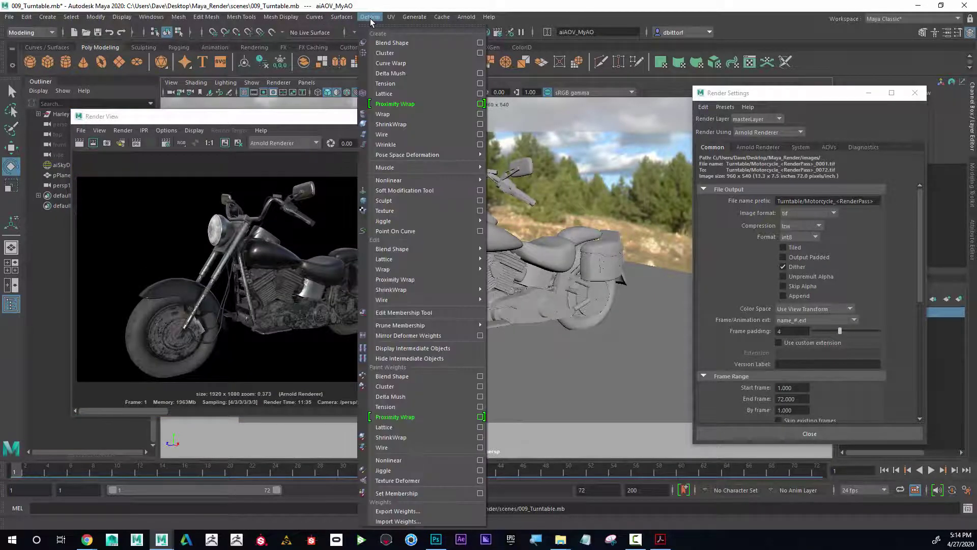
click(370, 17)
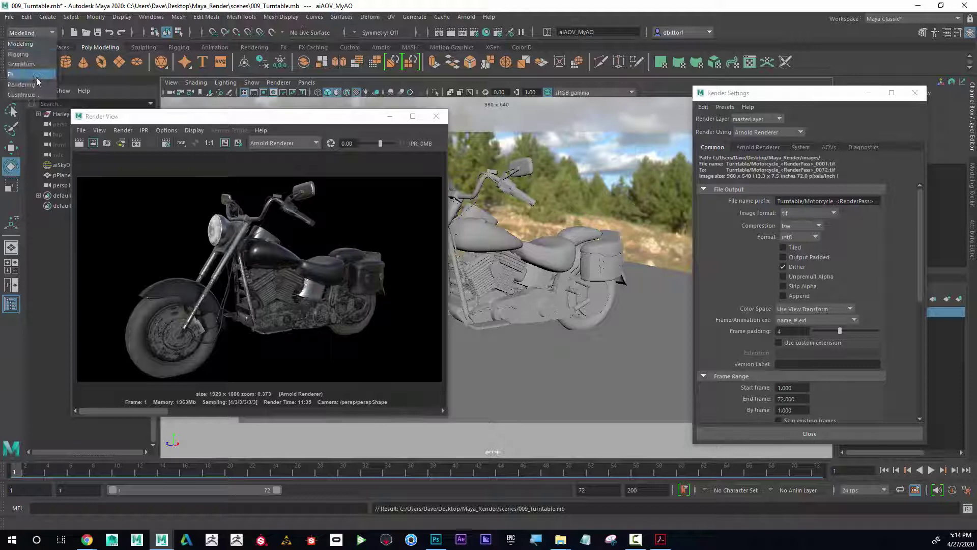
key(F6)
click(266, 16)
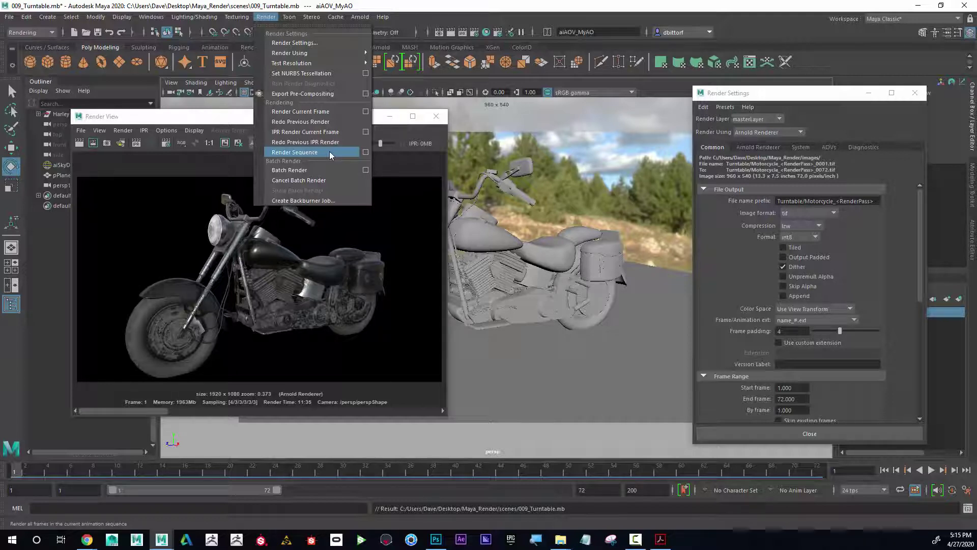
click(329, 152)
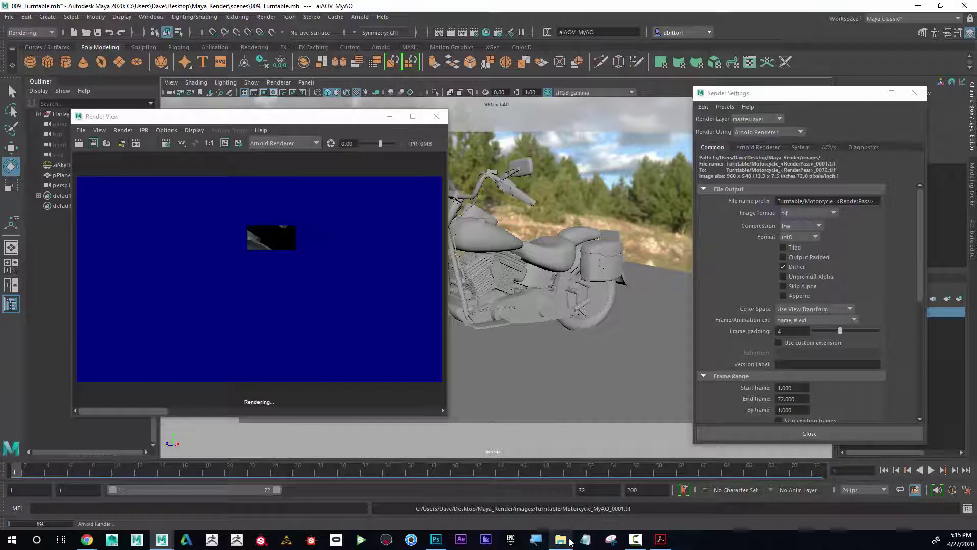
Step: Switch to File Explorer, open the Turntable folder inside images, and place the window beside the Render View to check the output files
mouse_move(561, 540)
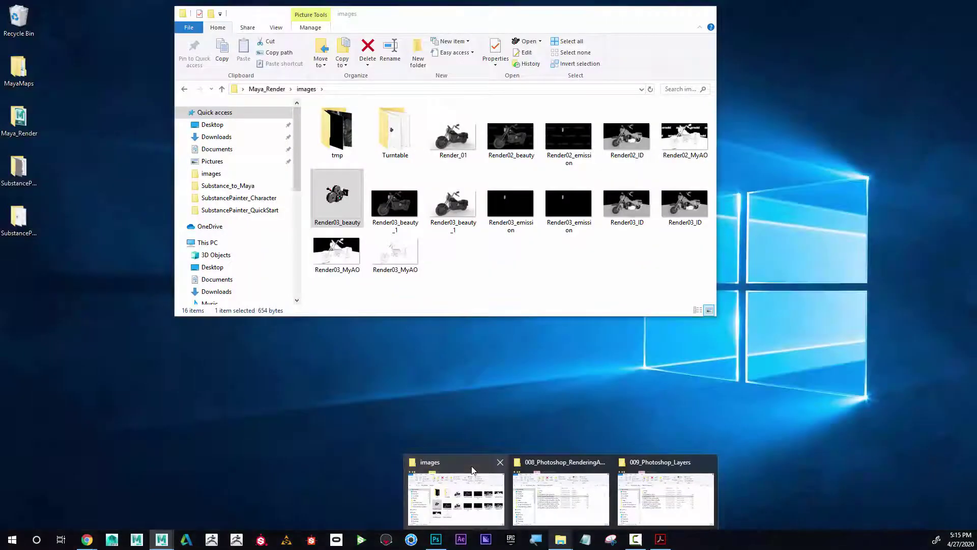
click(472, 470)
drag(504, 18, 619, 80)
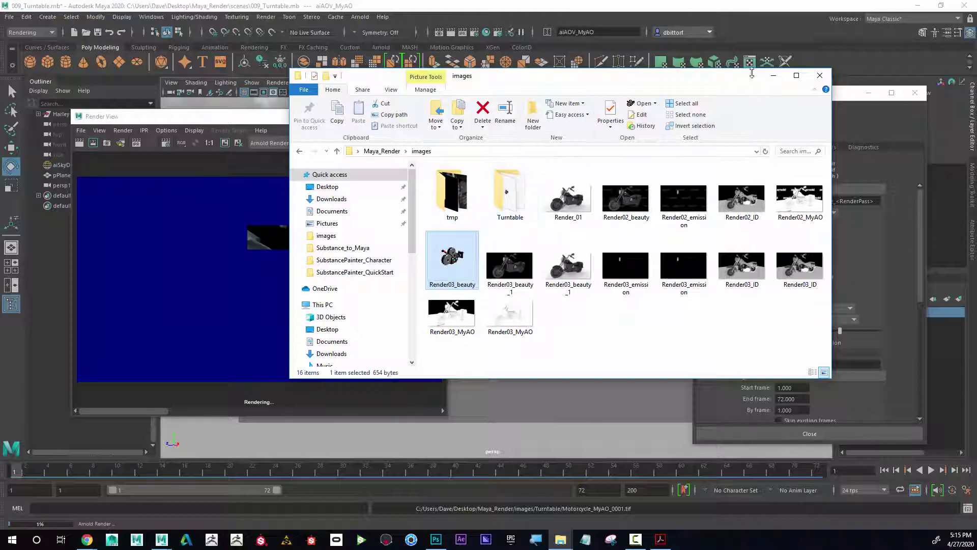
drag(752, 73, 604, 66)
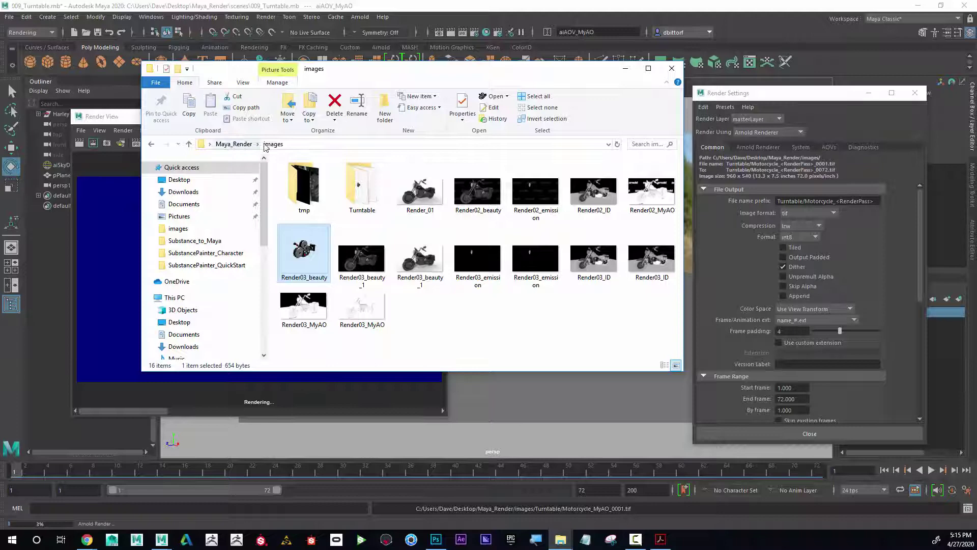
click(364, 198)
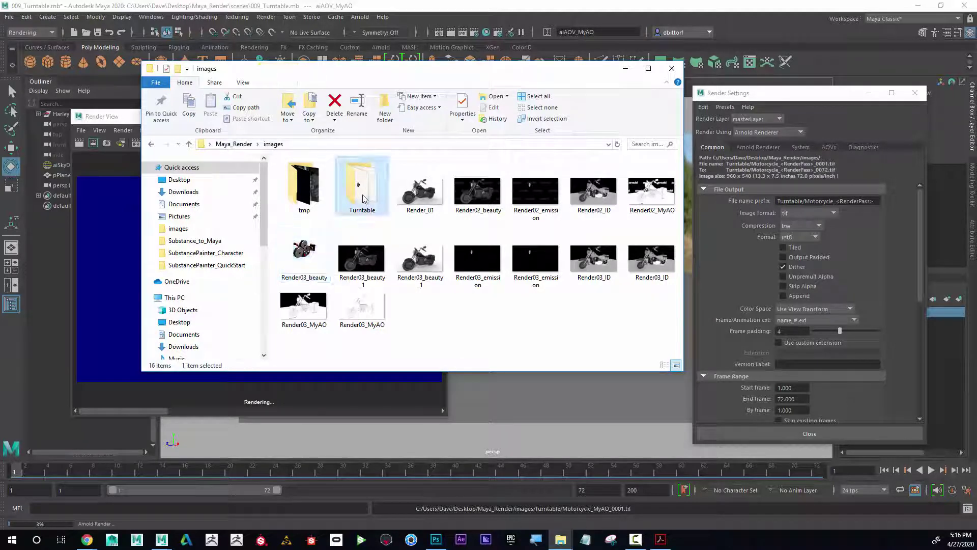
double_click(363, 198)
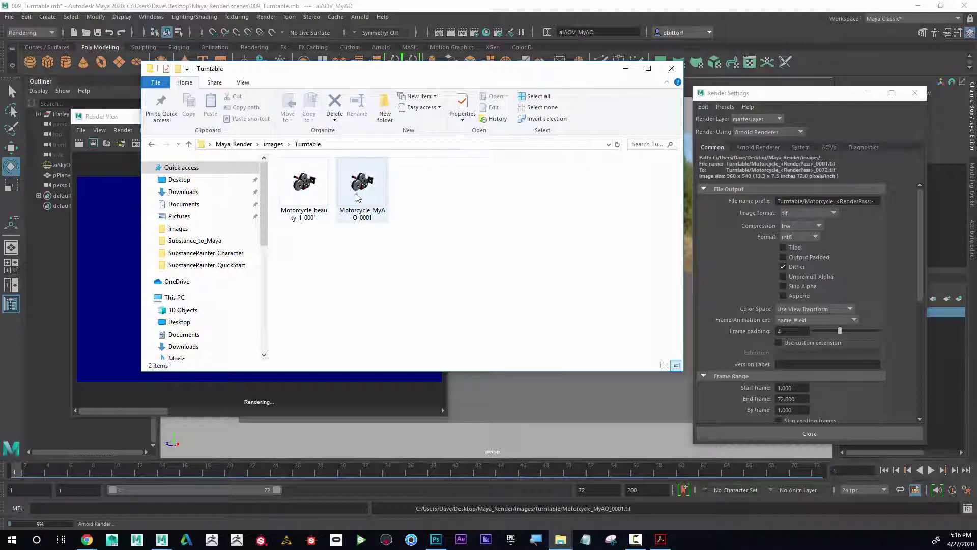
drag(381, 72, 639, 60)
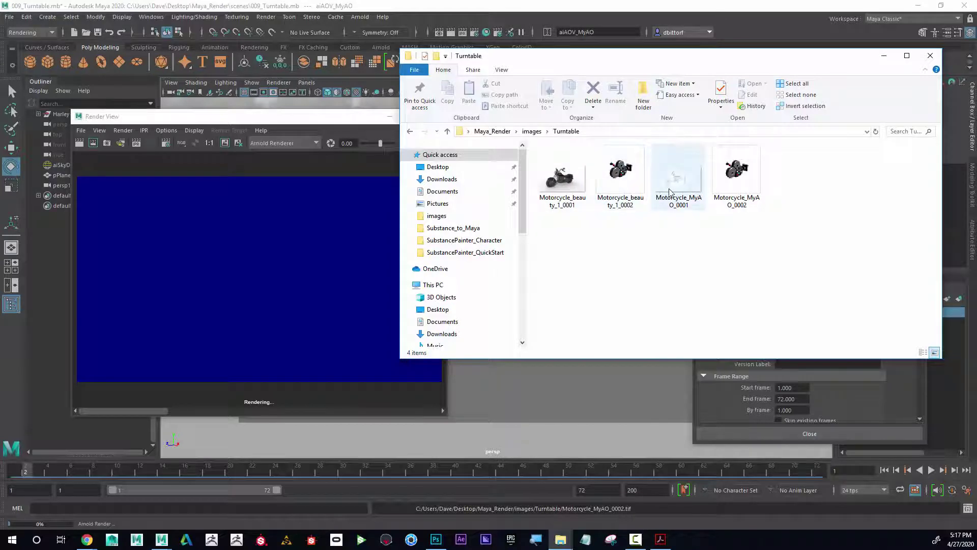
Step: Switch to Photoshop, open Motorcycle_beauty_1_0001 from the Turntable folder, and view its channels
mouse_move(437, 544)
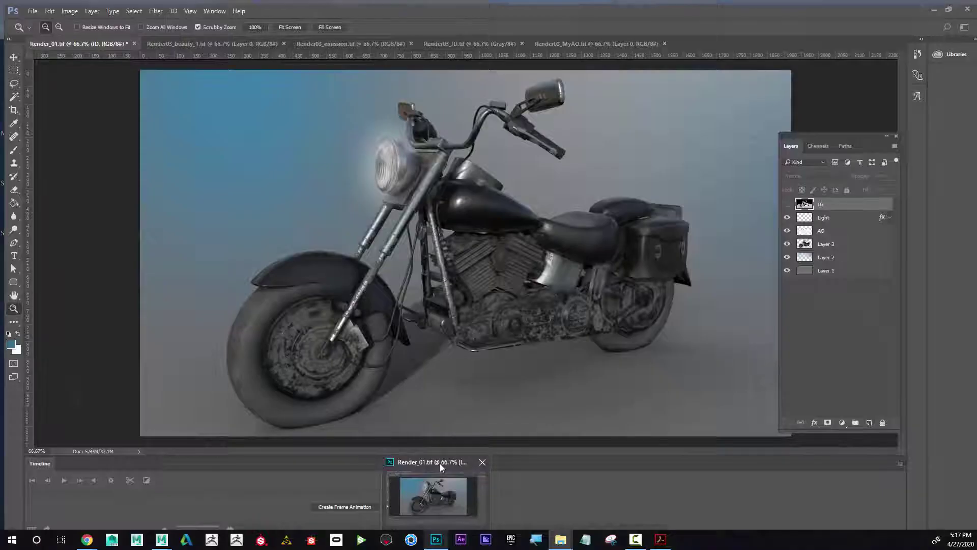
click(440, 464)
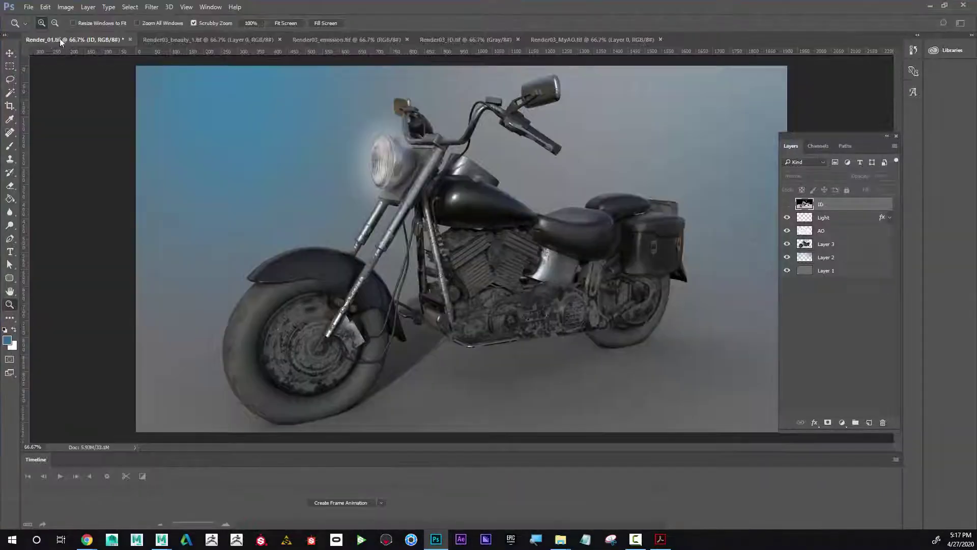
click(30, 7)
click(41, 30)
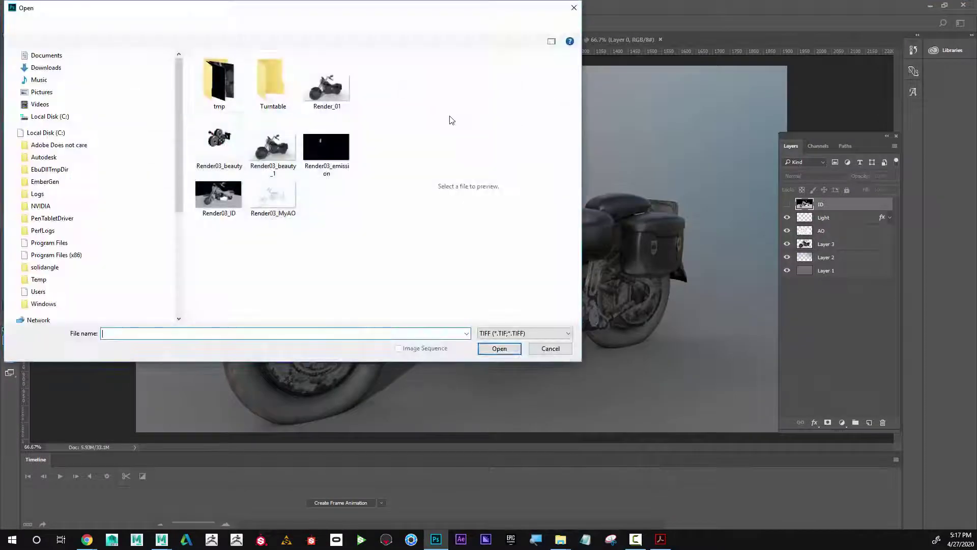
double_click(277, 94)
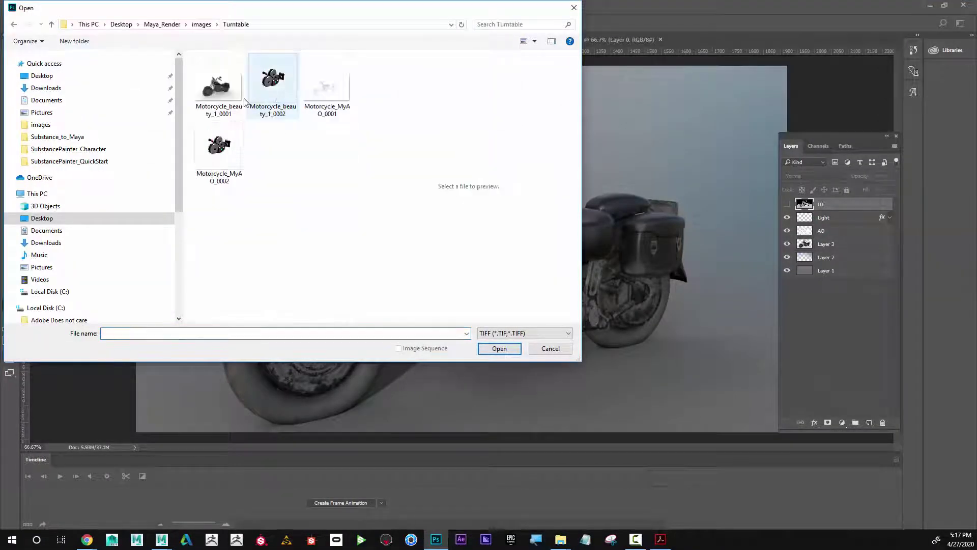
click(219, 85)
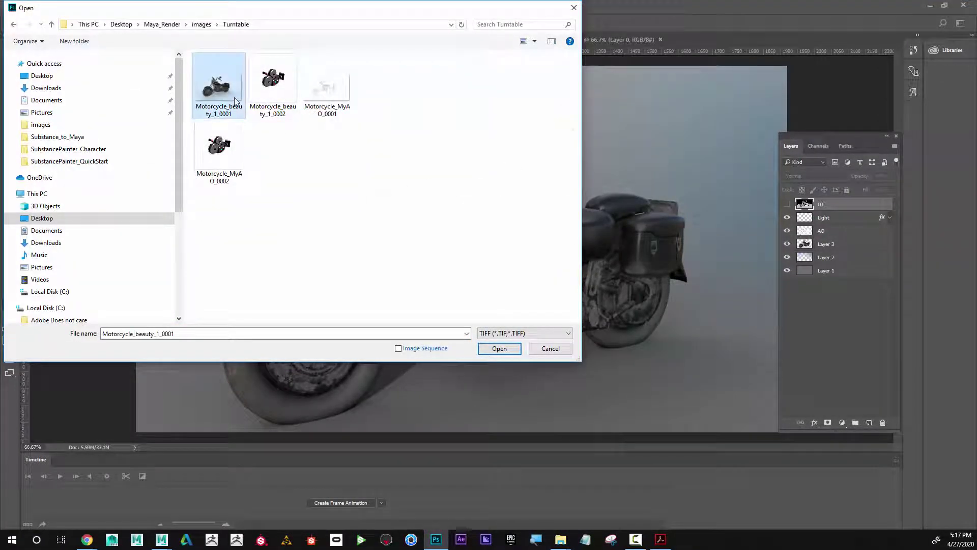
click(499, 349)
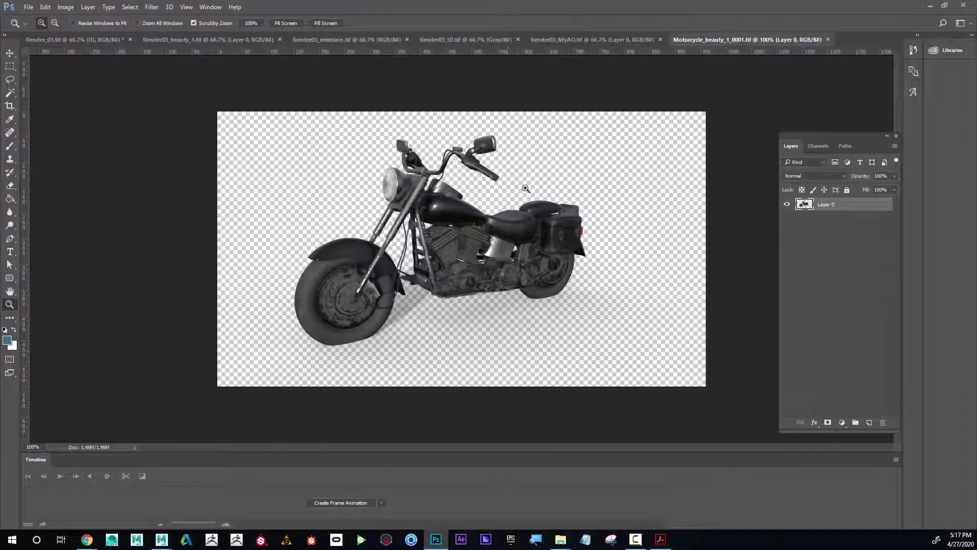
click(818, 147)
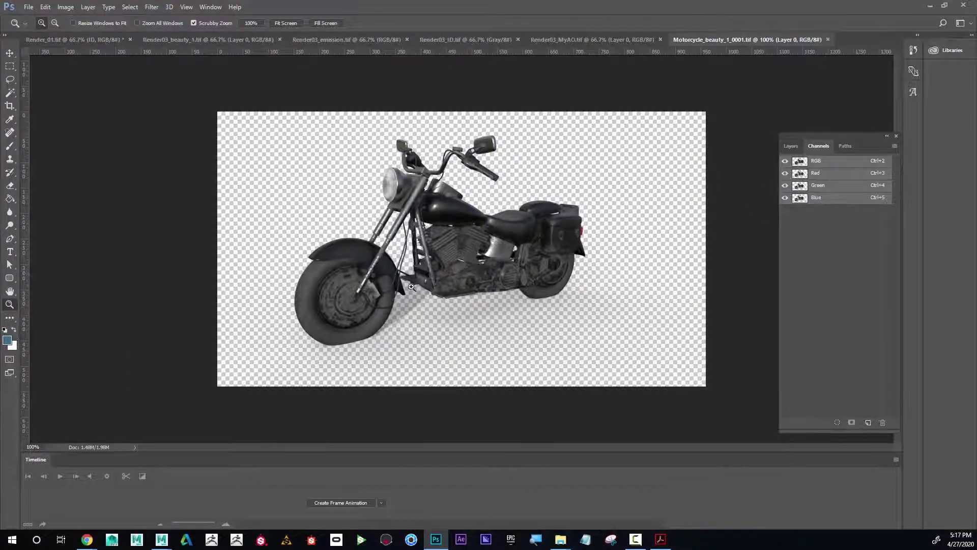
Step: Open Motorcycle_MyAO_0001 from the Turntable folder, then select and copy the whole image
click(29, 7)
click(35, 24)
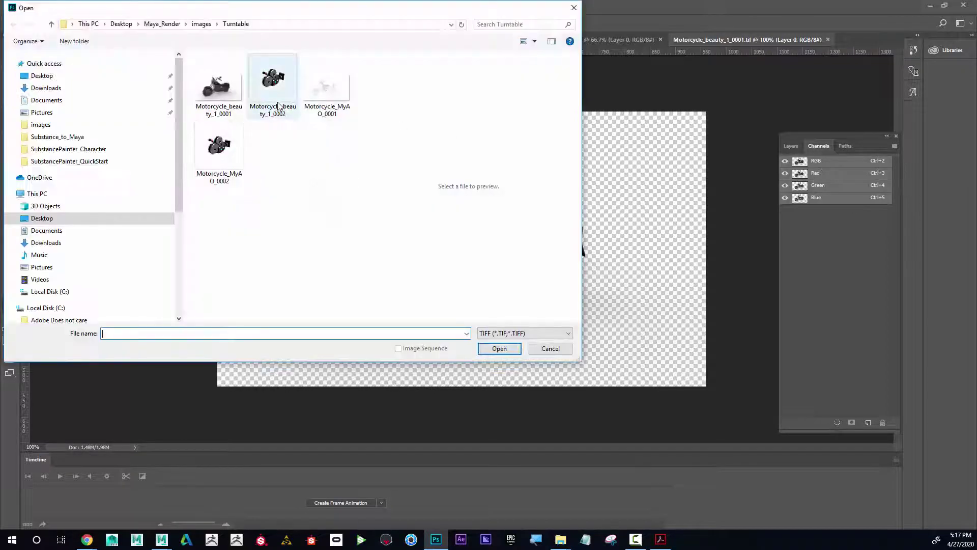
click(327, 83)
click(511, 348)
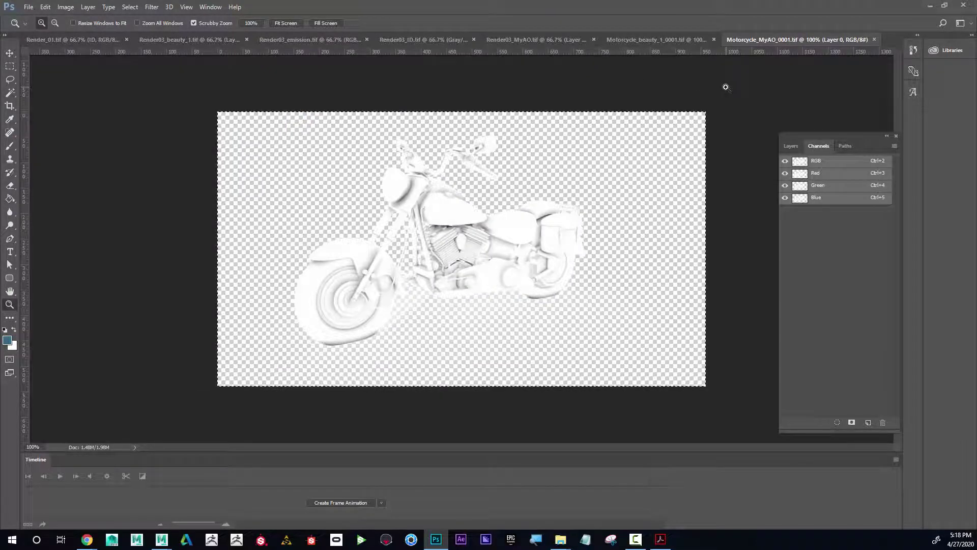
Step: Paste the AO image as a new layer above the beauty render and set its blend mode to Multiply
click(653, 38)
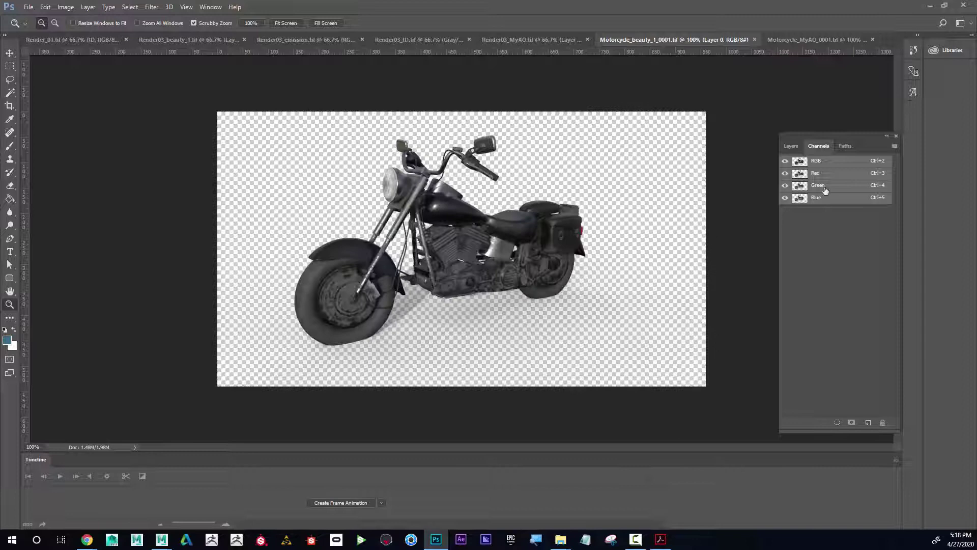
click(791, 146)
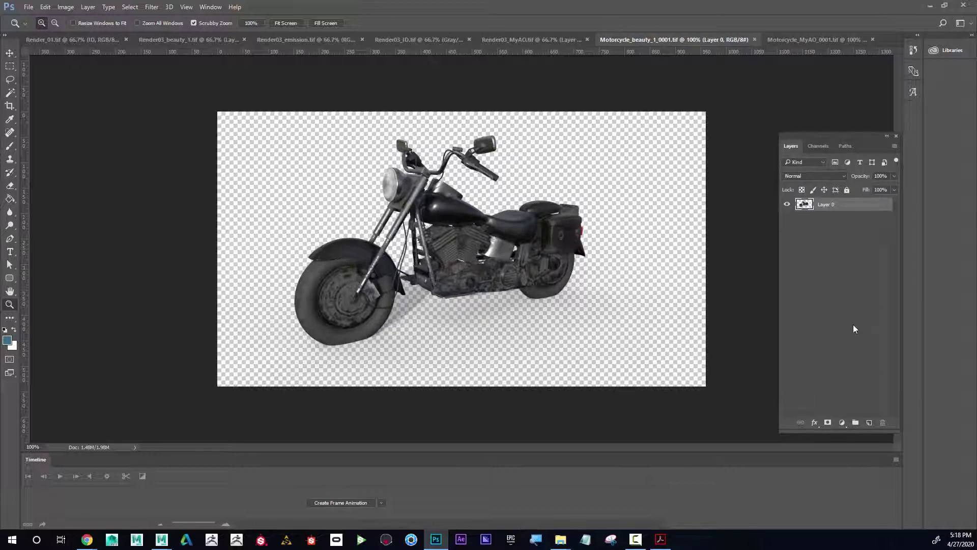
key(ctrl+v)
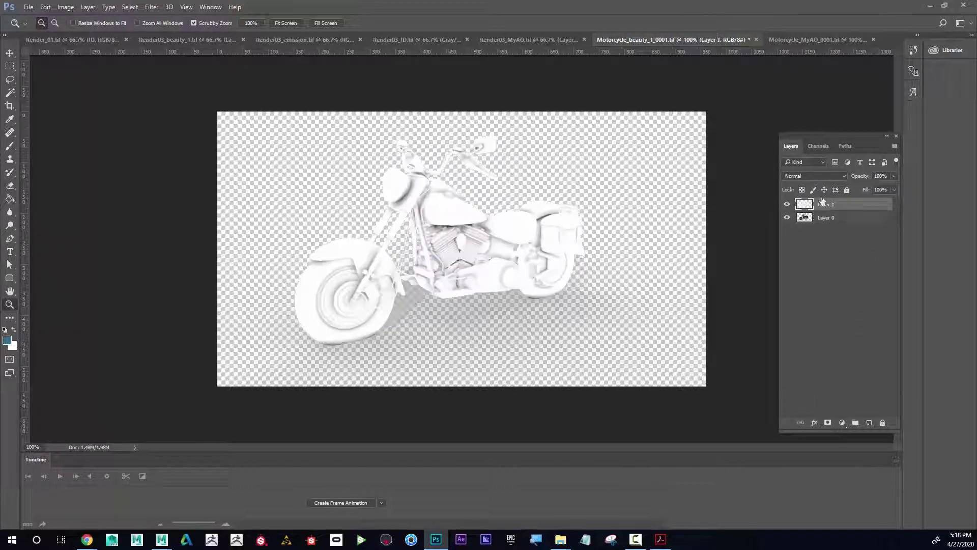
click(825, 176)
click(829, 210)
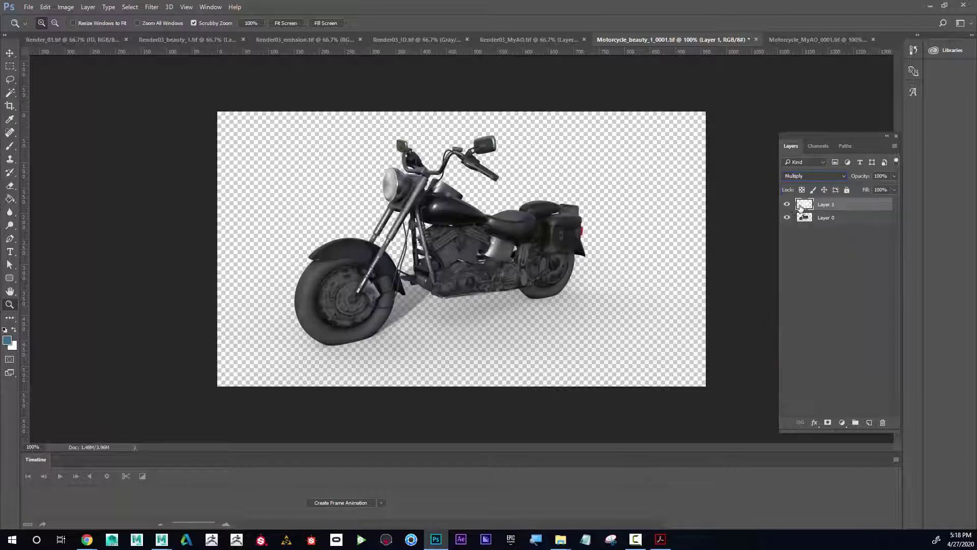
Step: Toggle the AO layer's visibility to compare the beauty render with and without it
click(787, 205)
click(787, 204)
click(788, 204)
click(787, 204)
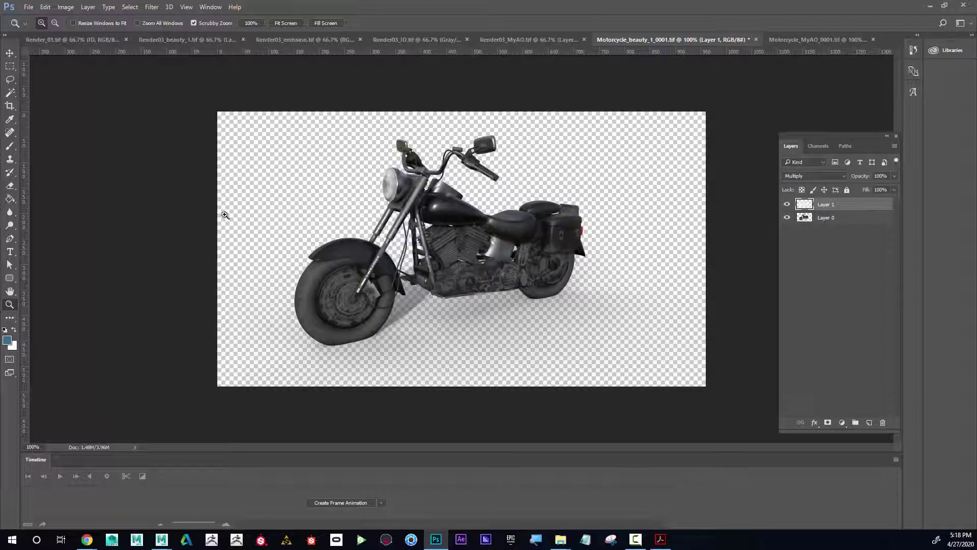